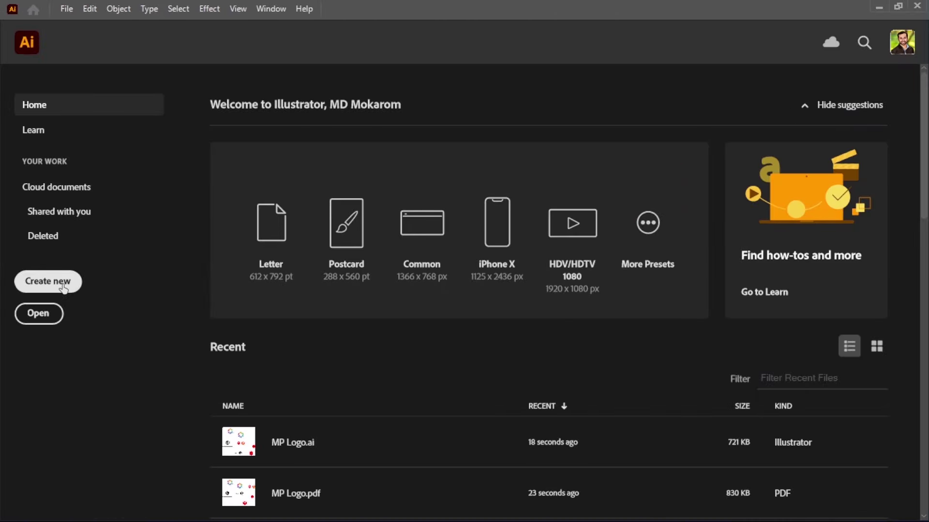
Create a Web-Large 1920×1080 px document 'MP Letter Logo Design' with High (300 ppi) raster effects.
{"action": "left_click", "coordinate": [61, 283]}
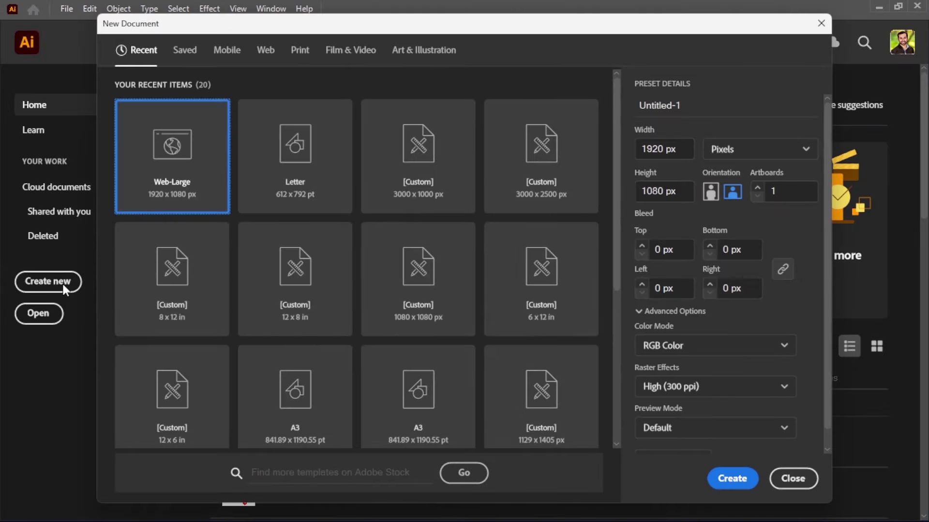
{"action": "left_click", "coordinate": [265, 54]}
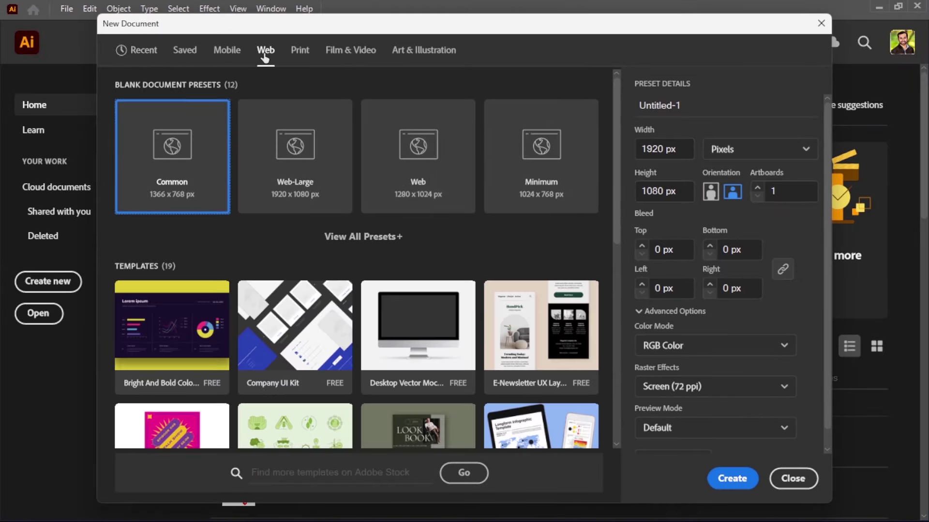
{"action": "left_click", "coordinate": [654, 386]}
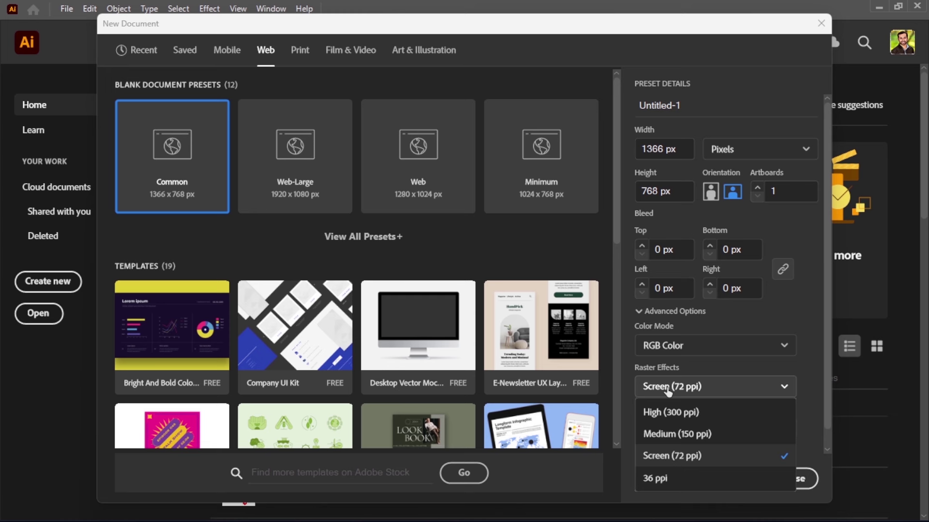
{"action": "left_click", "coordinate": [678, 415]}
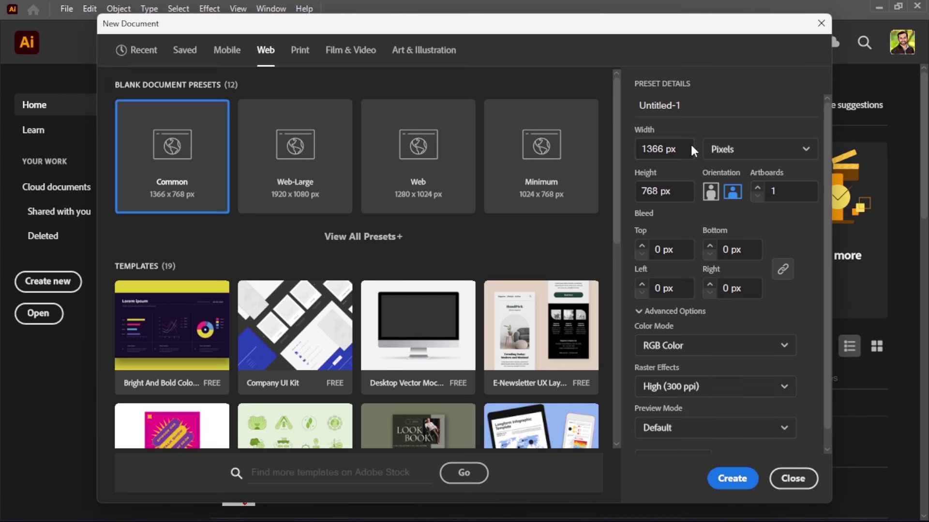
{"action": "left_click", "coordinate": [320, 176]}
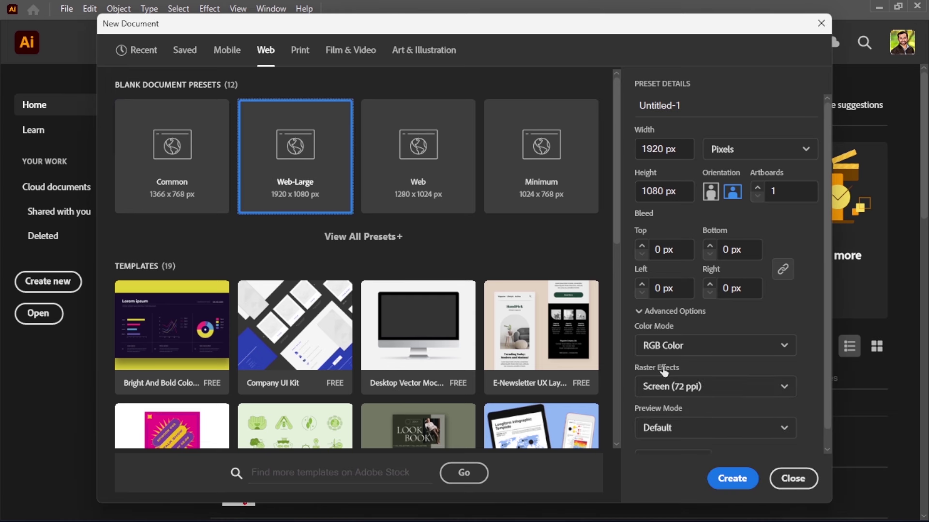
{"action": "left_click", "coordinate": [671, 387]}
{"action": "left_click", "coordinate": [686, 415]}
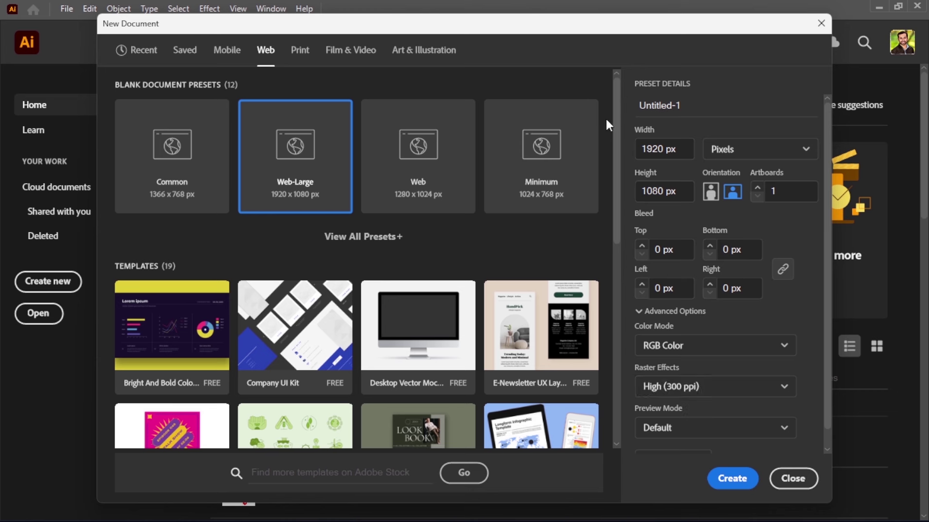
{"action": "left_click_drag", "start_coordinate": [700, 104], "coordinate": [626, 115]}
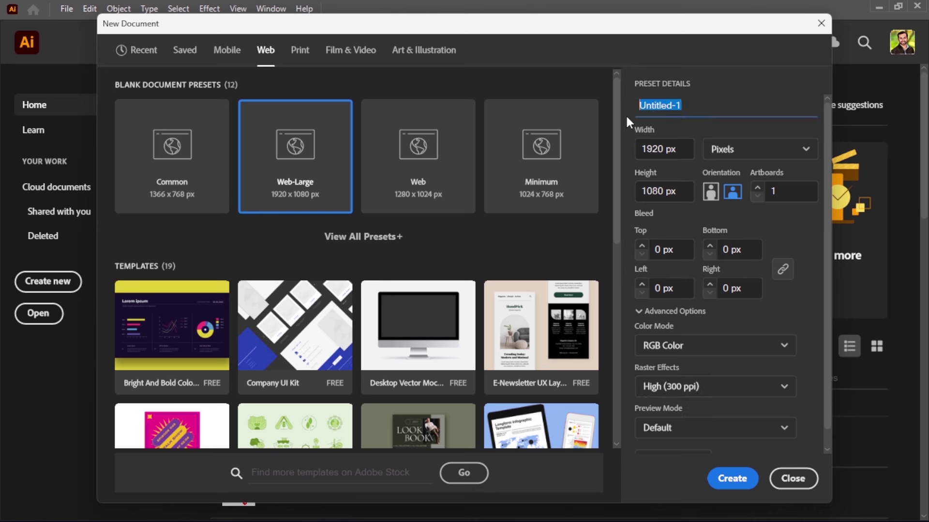
{"action": "type", "text": "MP Letter"}
{"action": "type", "text": "Logo"}
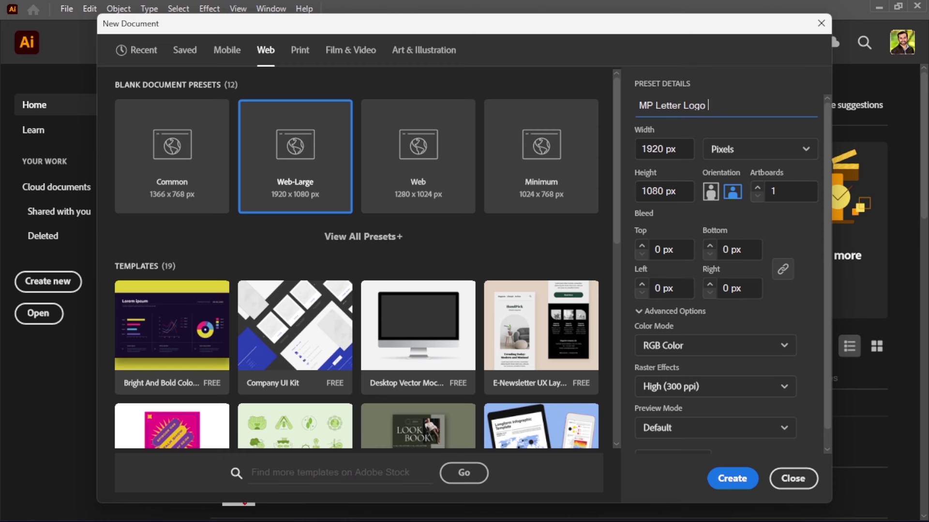
{"action": "type", "text": "De"}
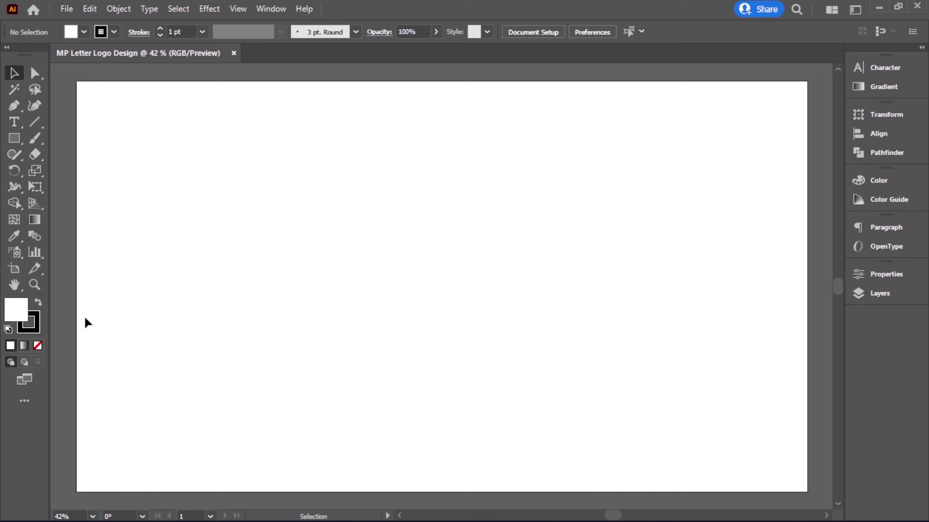
Set a black fill with no stroke and draw a hexagon at the artboard centre.
{"action": "left_click", "coordinate": [39, 347]}
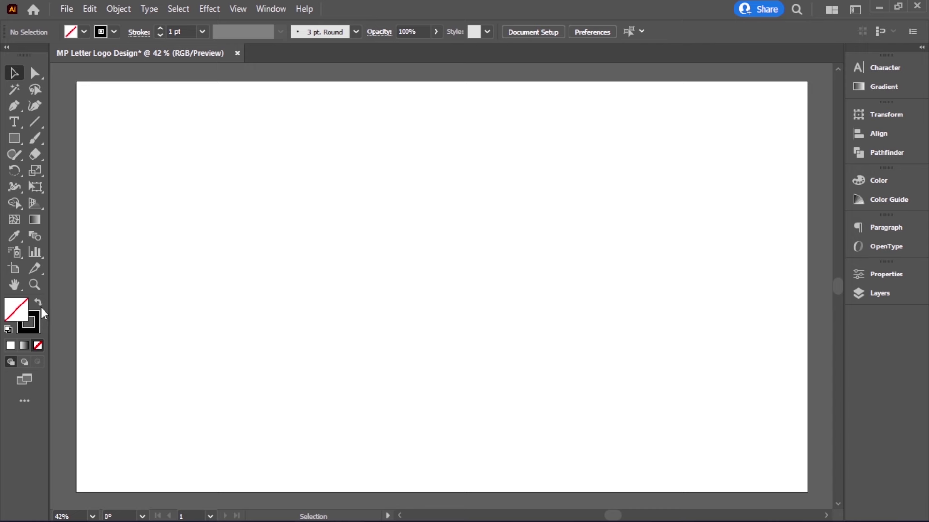
{"action": "left_click", "coordinate": [39, 304]}
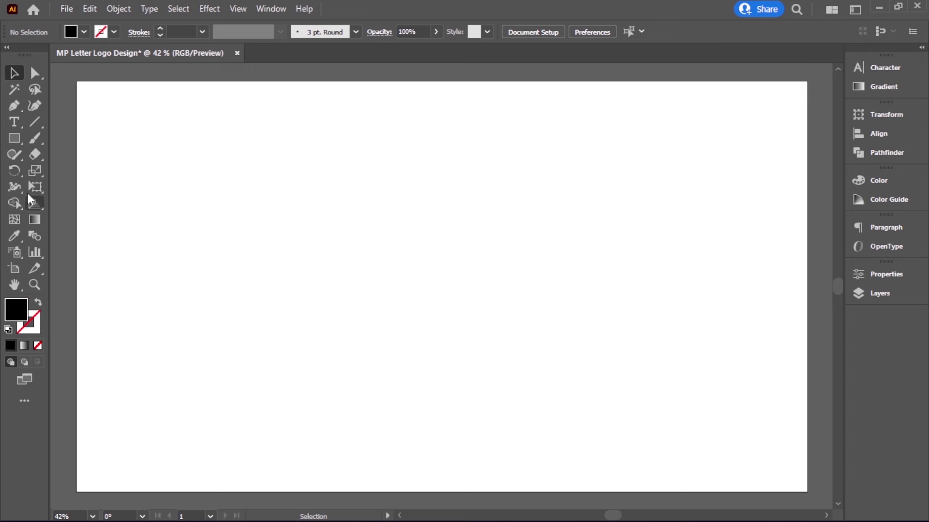
{"action": "right_click", "coordinate": [19, 140]}
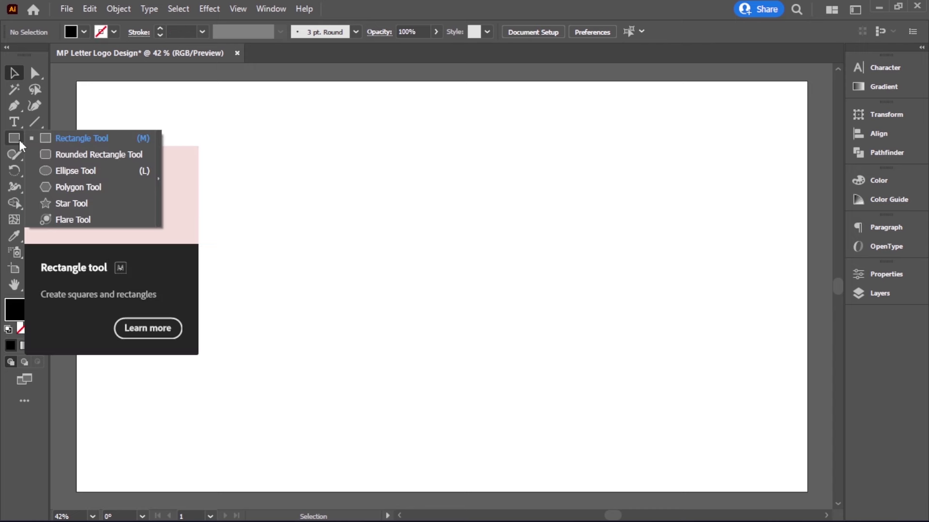
{"action": "left_click", "coordinate": [70, 189]}
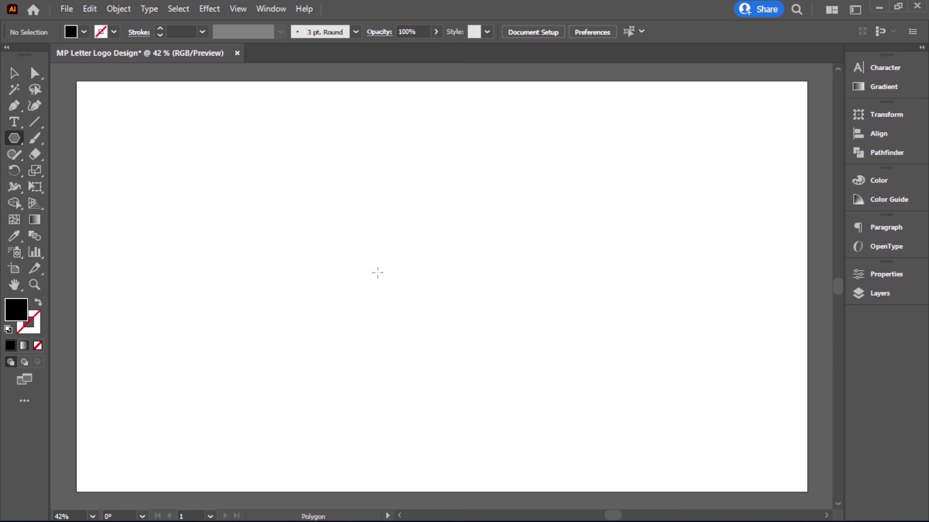
{"action": "left_click_drag", "start_coordinate": [435, 290], "coordinate": [506, 353]}
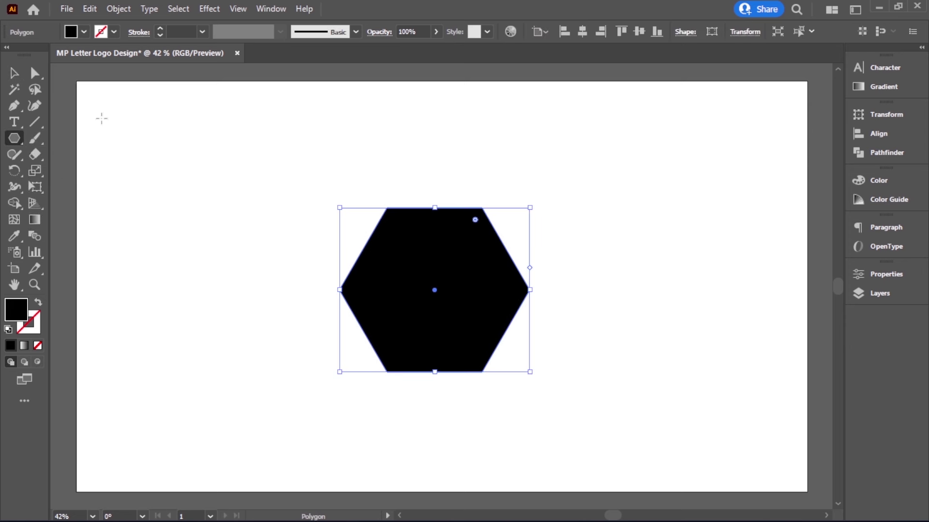
Rotate the hexagon 90° so one point faces straight up.
{"action": "left_click", "coordinate": [14, 73]}
{"action": "left_click", "coordinate": [551, 230]}
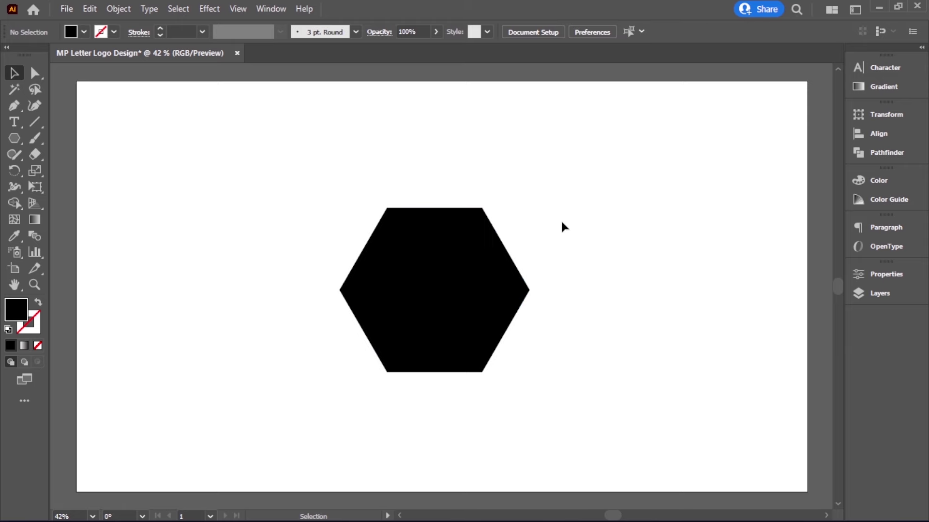
{"action": "left_click", "coordinate": [493, 231]}
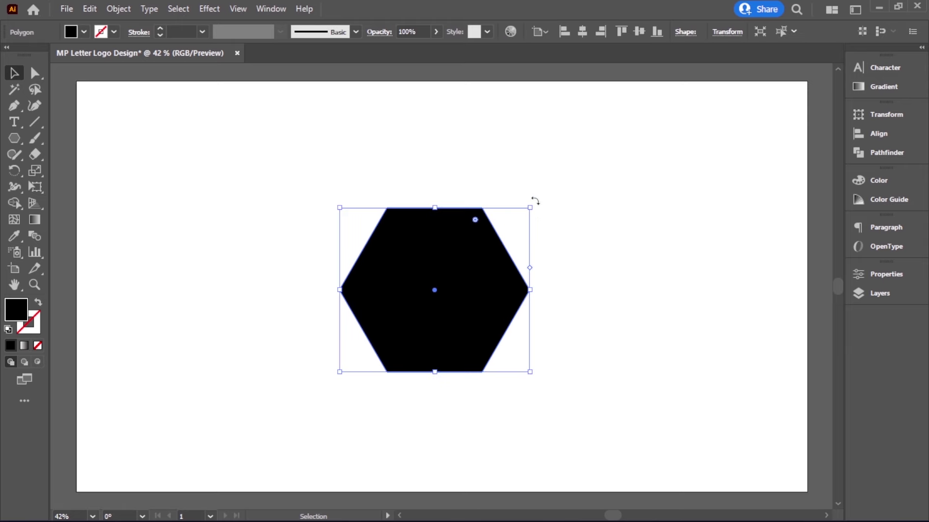
{"action": "mouse_move", "coordinate": [533, 202]}
{"action": "left_mouse_down"}
{"action": "mouse_move", "coordinate": [550, 347]}
{"action": "mouse_move", "coordinate": [522, 349]}
{"action": "left_mouse_up"}
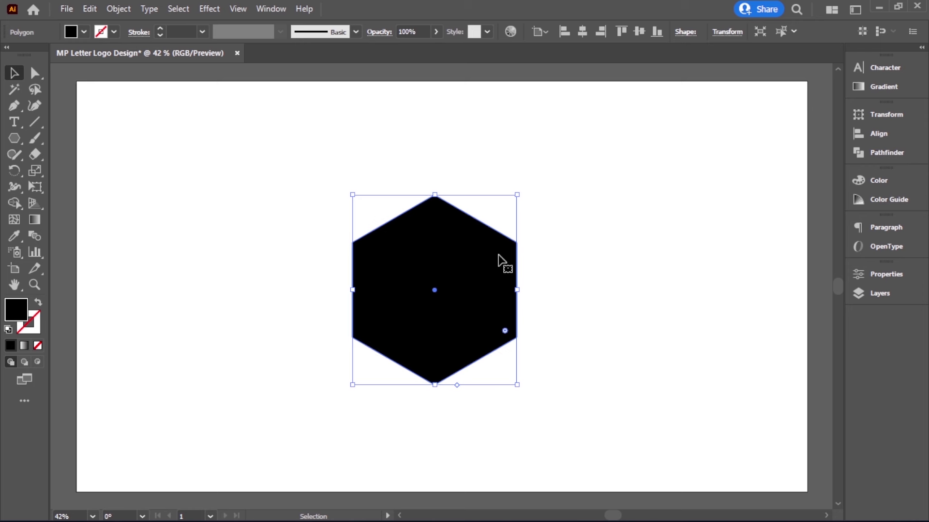
{"action": "left_click", "coordinate": [611, 280]}
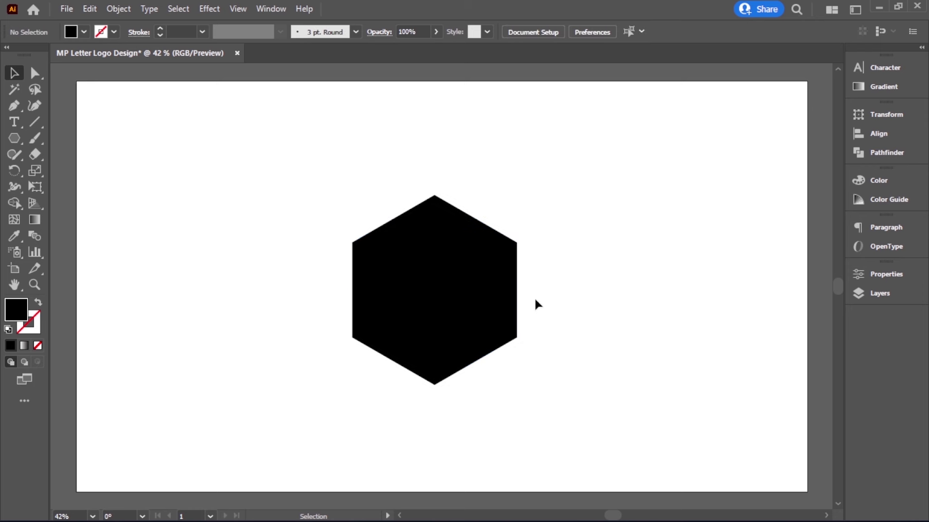
{"action": "left_click", "coordinate": [498, 296]}
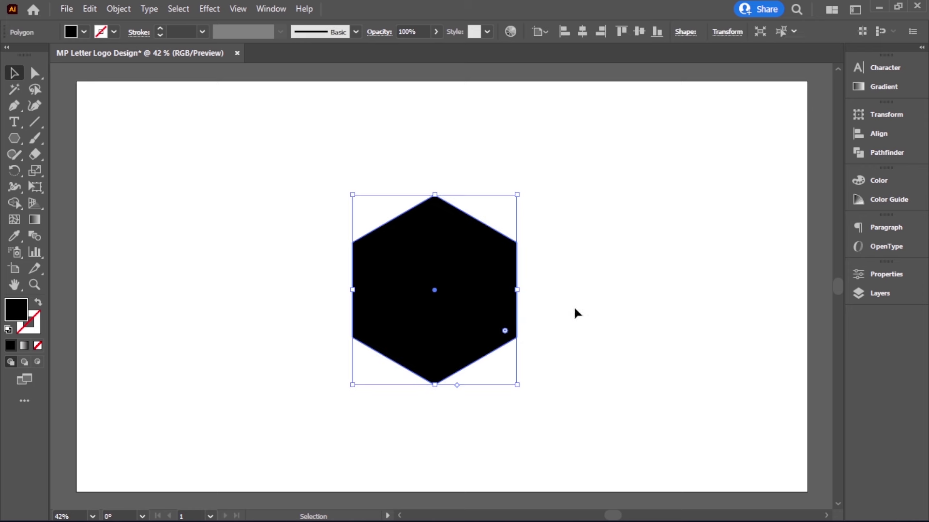
Draw a vertical line from the hexagon's centre down through its bottom point.
{"action": "left_click", "coordinate": [34, 122]}
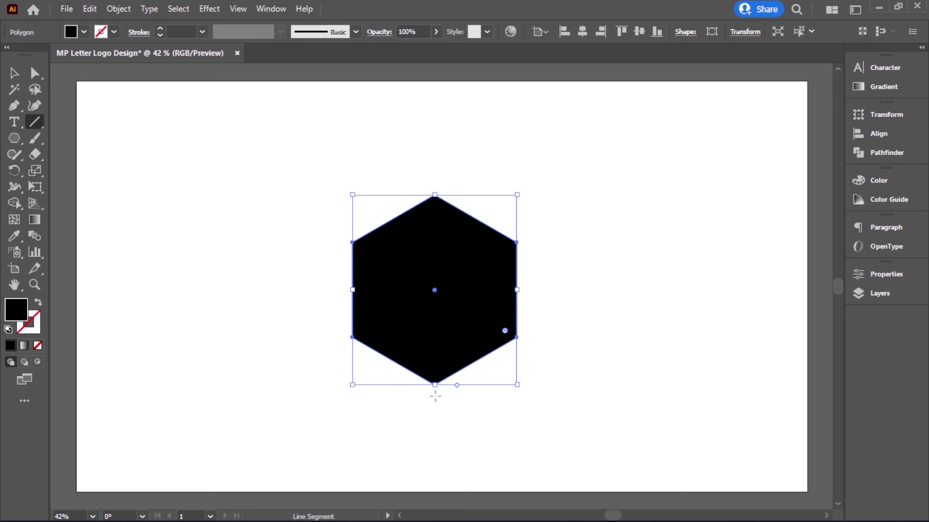
{"action": "left_click_drag", "start_coordinate": [435, 397], "coordinate": [425, 292]}
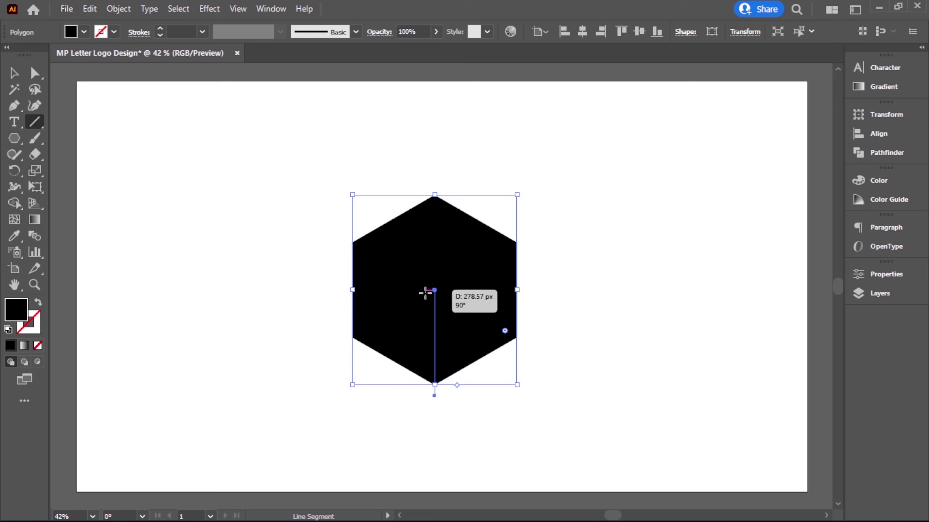
{"action": "left_click", "coordinate": [13, 73]}
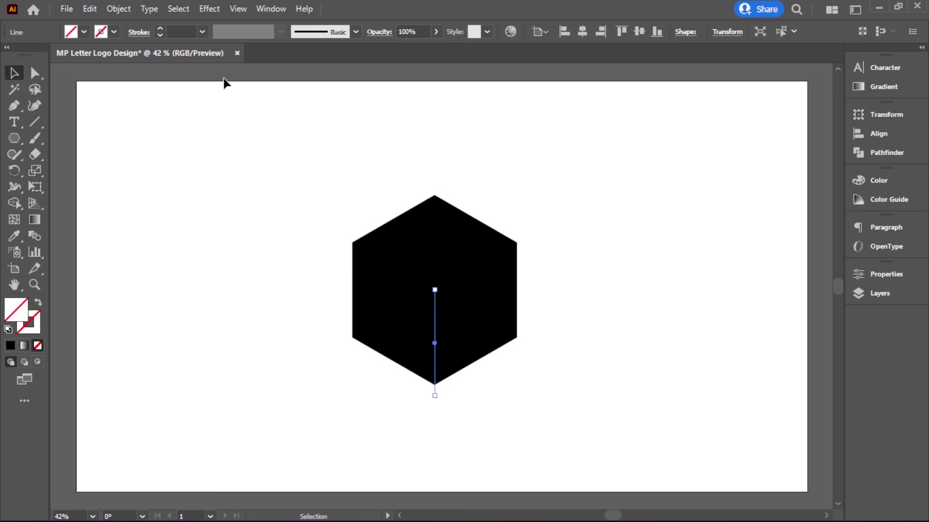
Give the line a 30 pt white stroke.
{"action": "left_click", "coordinate": [184, 31]}
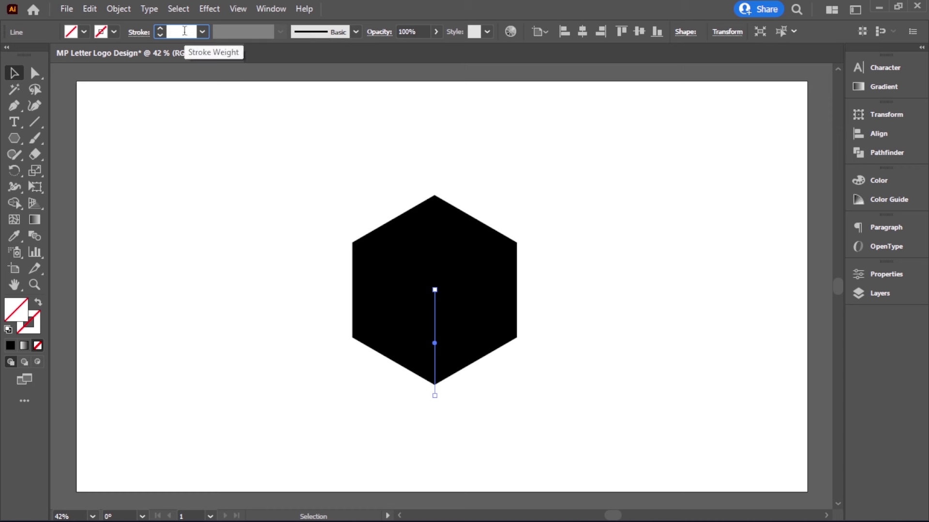
{"action": "type", "text": "30"}
{"action": "key", "text": "Return"}
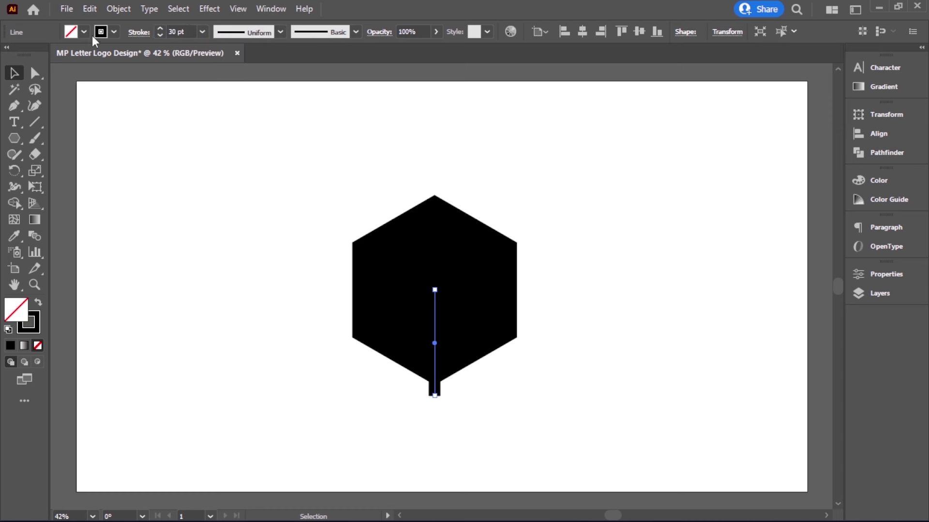
{"action": "left_click", "coordinate": [114, 32]}
{"action": "left_click", "coordinate": [27, 56]}
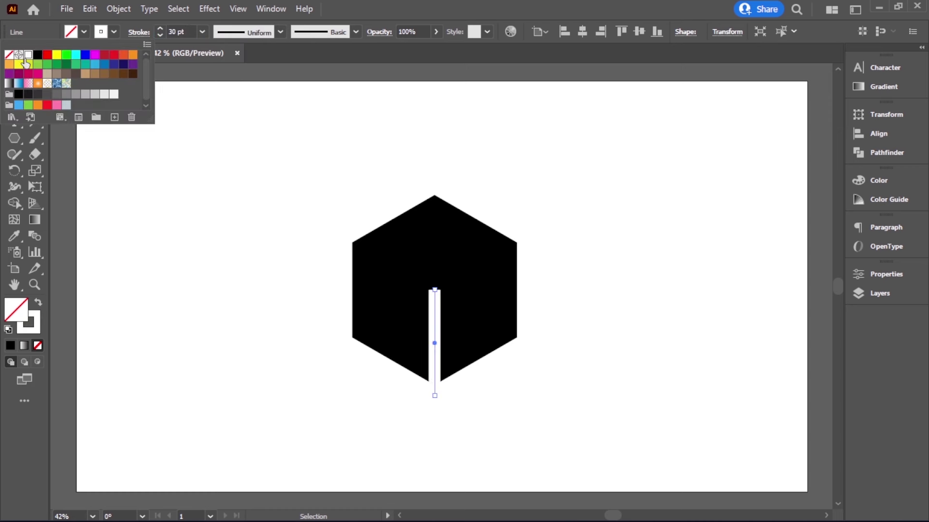
{"action": "left_click", "coordinate": [224, 327]}
{"action": "left_click", "coordinate": [245, 356]}
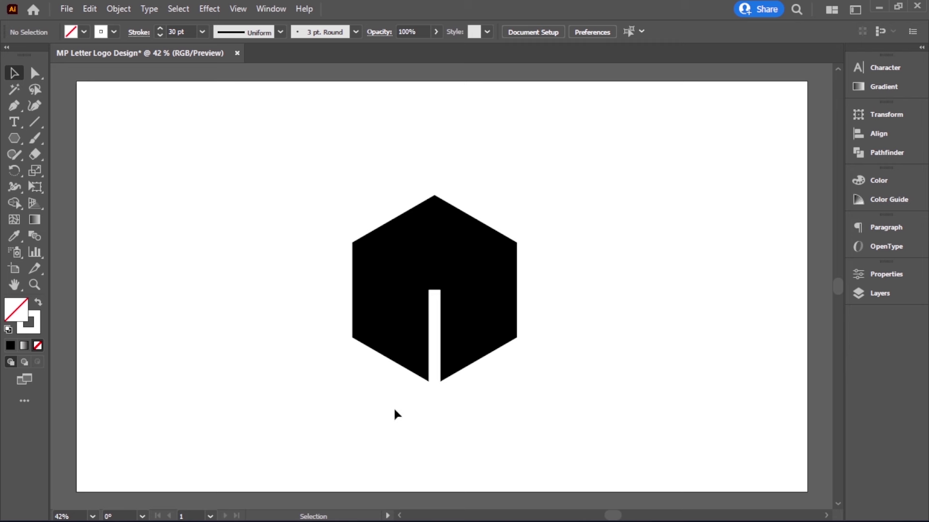
{"action": "left_click", "coordinate": [435, 389]}
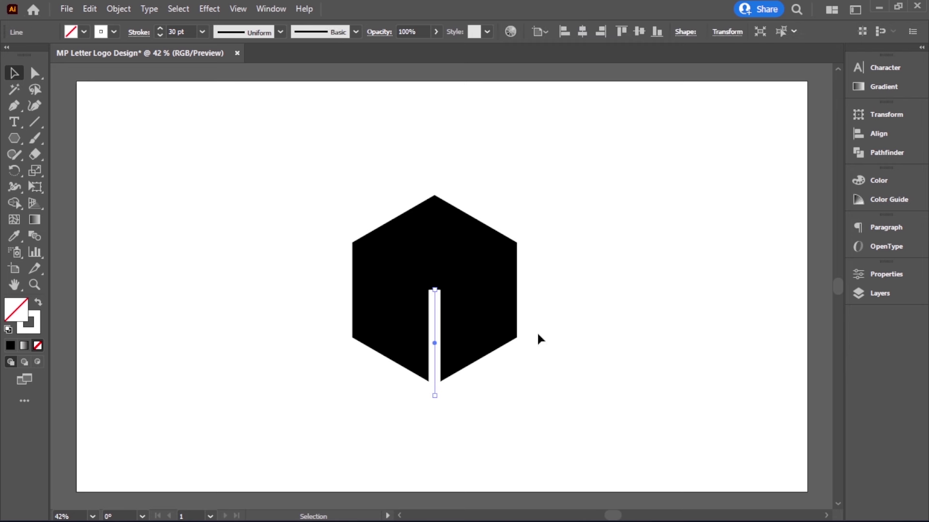
{"action": "left_click", "coordinate": [14, 171]}
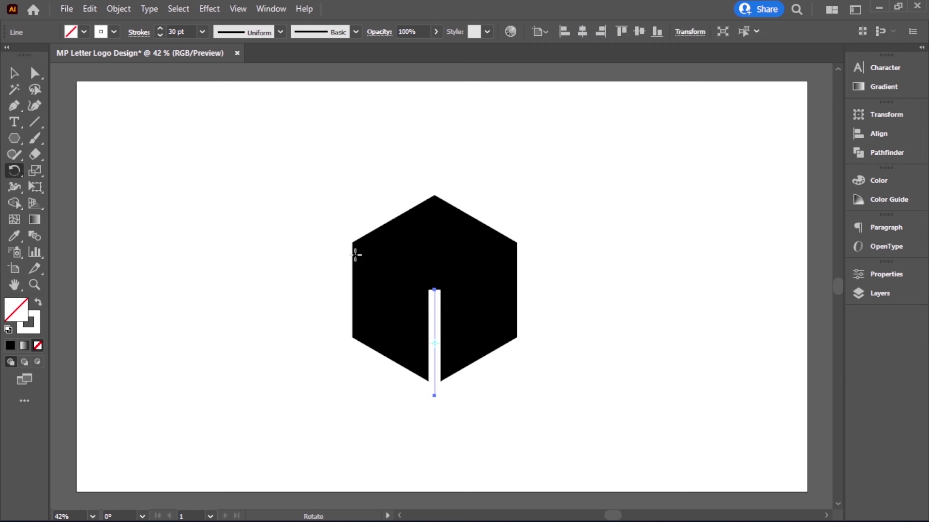
Make a copy of the white line rotated 120° around its top point.
{"action": "left_click", "coordinate": [434, 290], "text": "alt"}
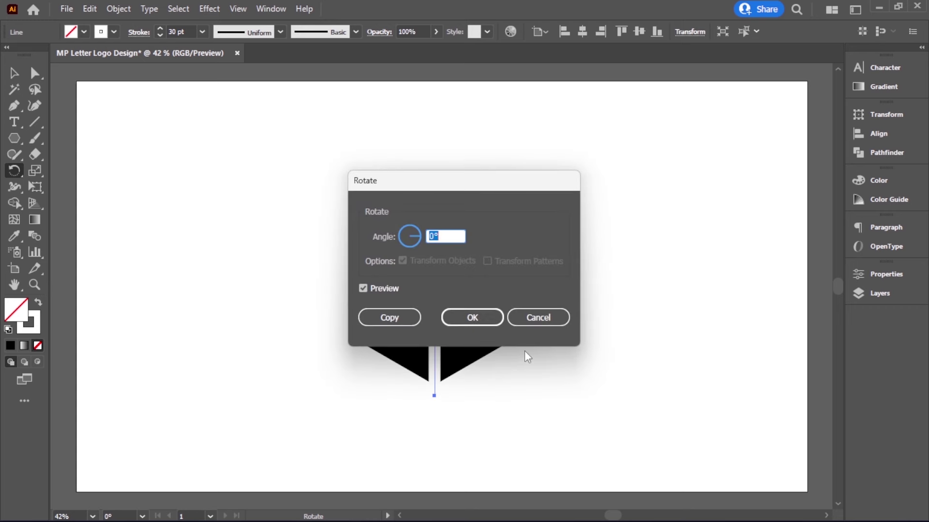
{"action": "type", "text": "120"}
{"action": "left_click", "coordinate": [389, 317]}
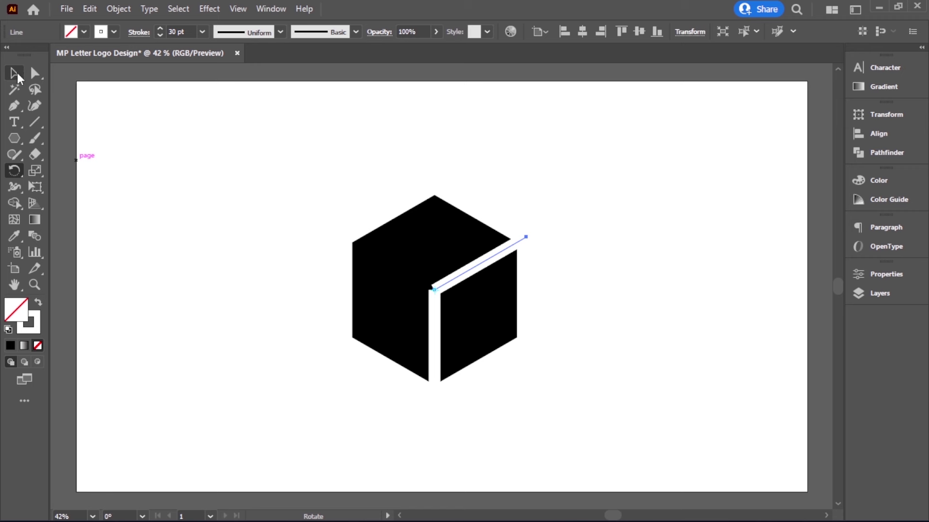
Give both white lines round stroke caps.
{"action": "key", "text": "v"}
{"action": "left_click", "coordinate": [282, 375]}
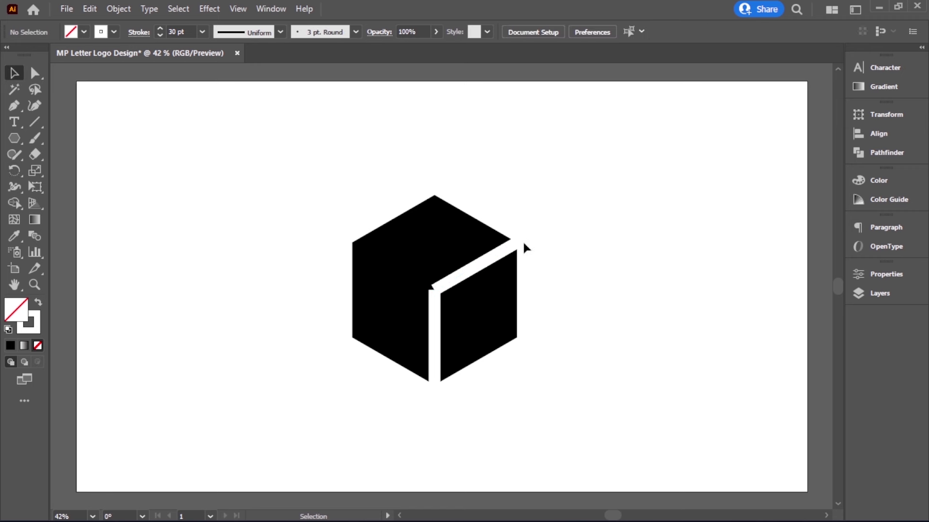
{"action": "left_click", "coordinate": [499, 260]}
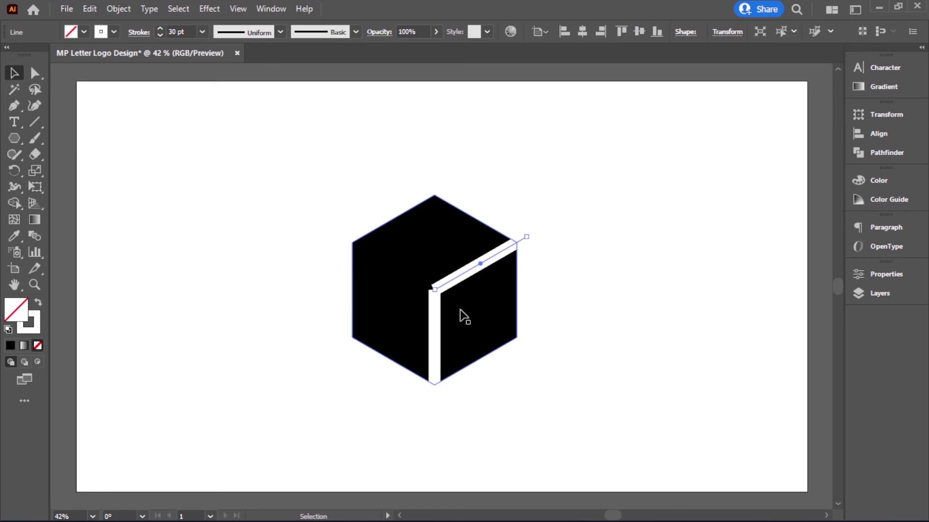
{"action": "left_click", "coordinate": [435, 314], "text": "shift"}
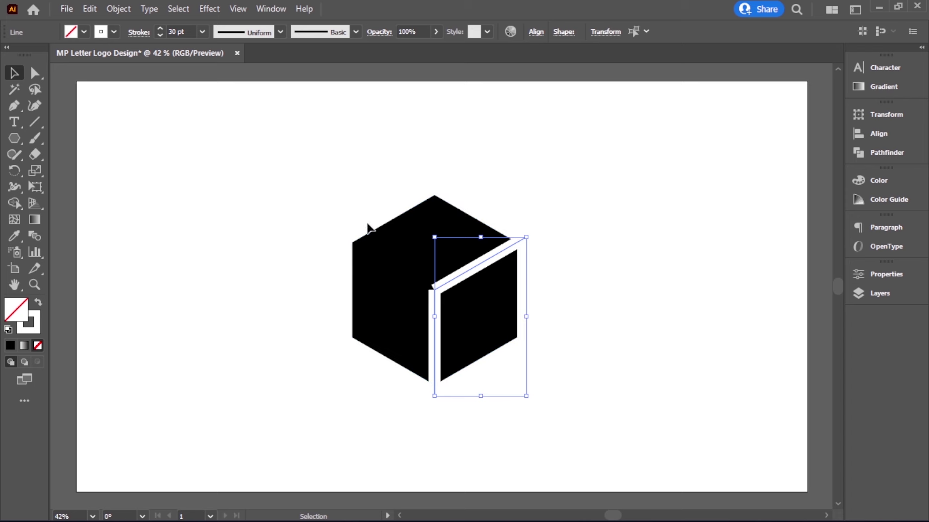
{"action": "left_click", "coordinate": [139, 32]}
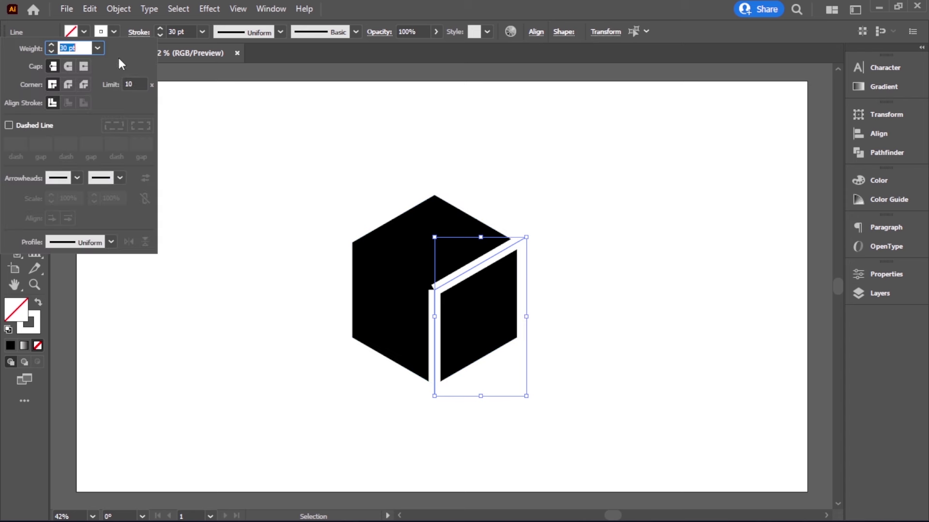
{"action": "left_click", "coordinate": [68, 67]}
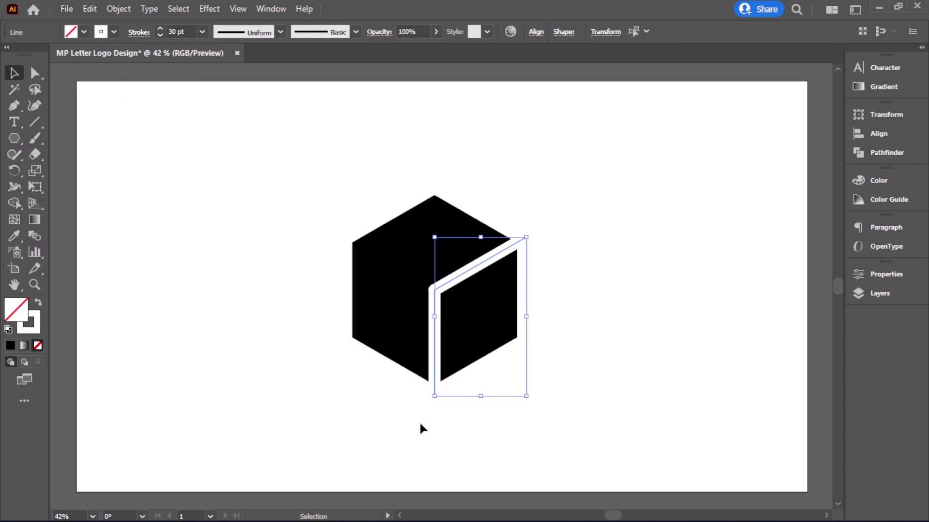
Outline the two white strokes and Unite them into one white corner shape.
{"action": "left_click", "coordinate": [118, 10]}
{"action": "mouse_move", "coordinate": [170, 344]}
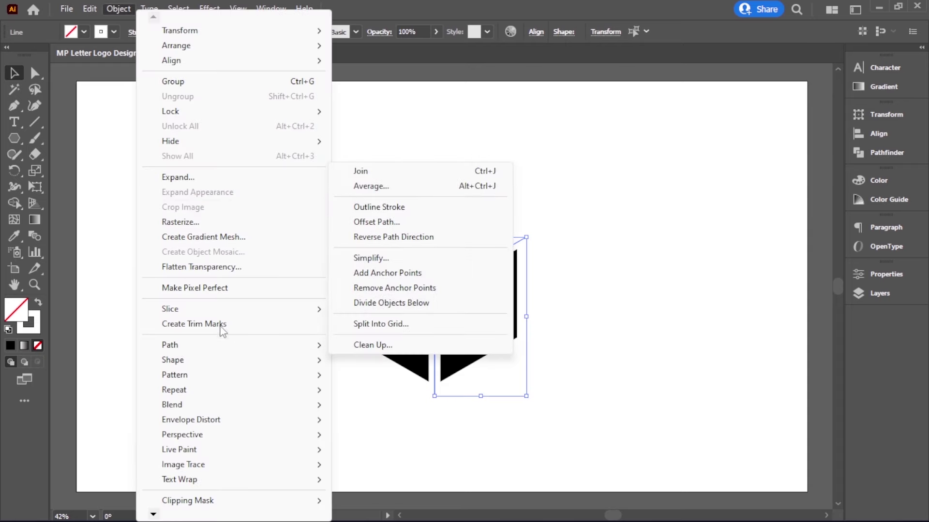
{"action": "left_click", "coordinate": [362, 208]}
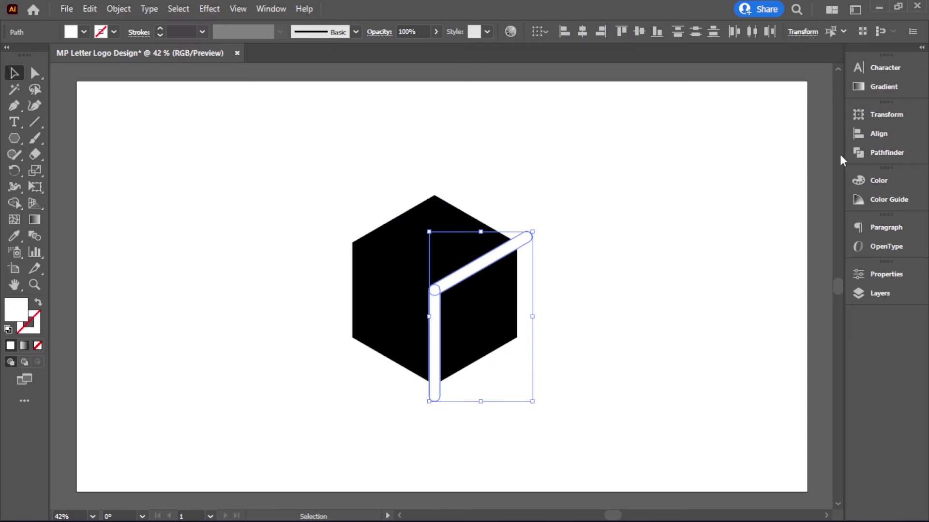
{"action": "left_click", "coordinate": [879, 153]}
{"action": "left_click", "coordinate": [703, 144]}
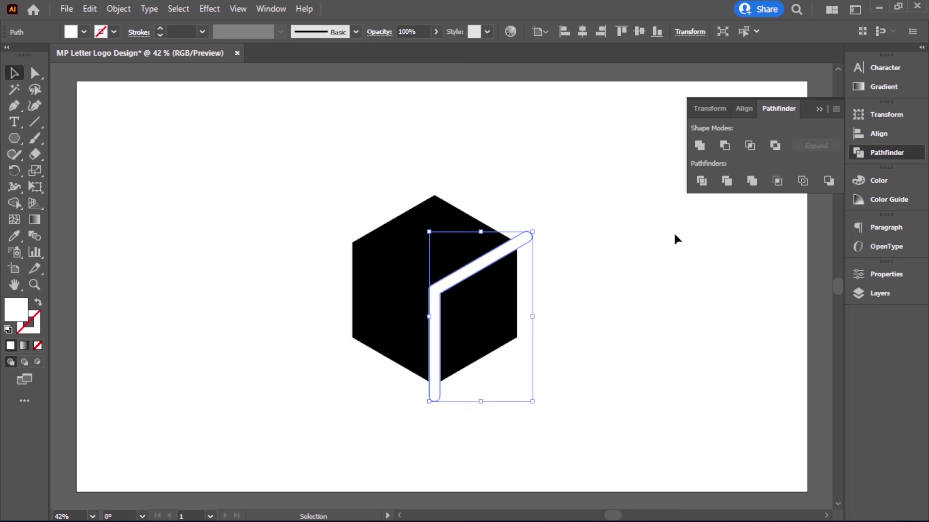
{"action": "left_click", "coordinate": [646, 271]}
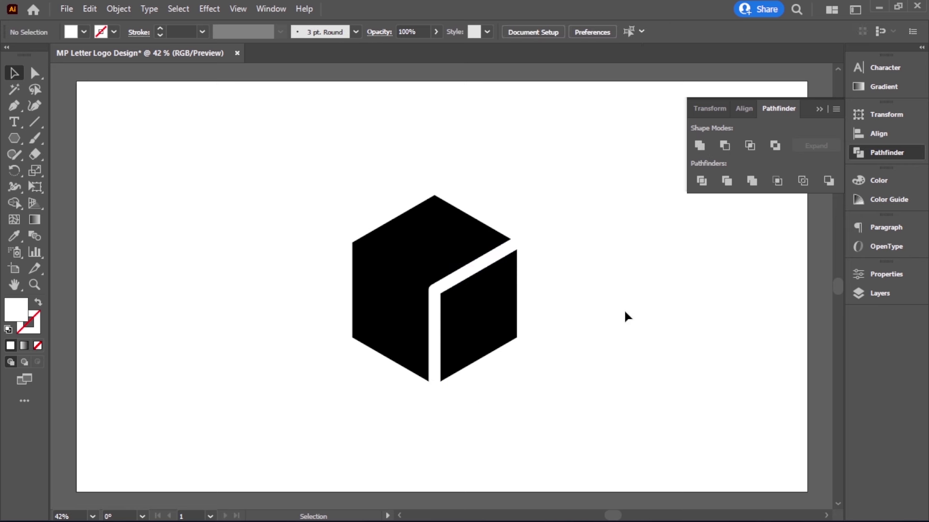
{"action": "left_click", "coordinate": [818, 110]}
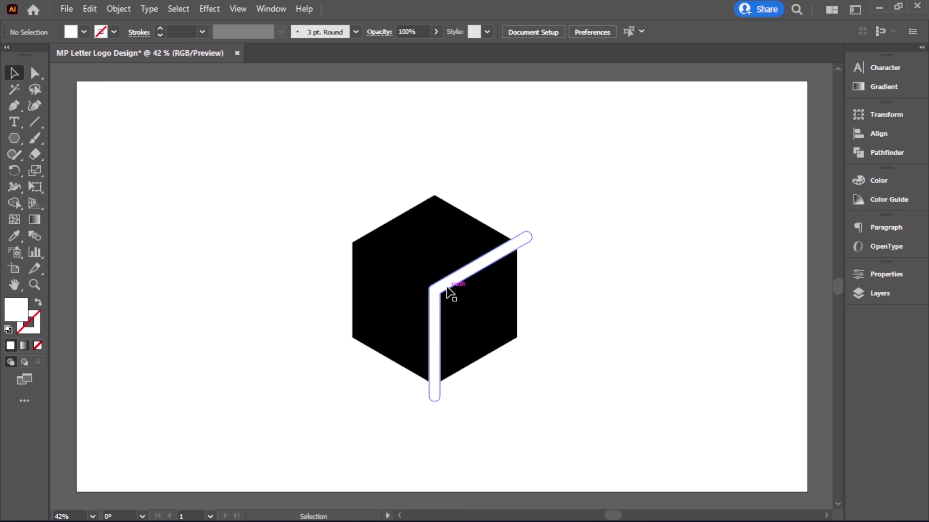
{"action": "left_click_drag", "start_coordinate": [446, 290], "coordinate": [354, 242]}
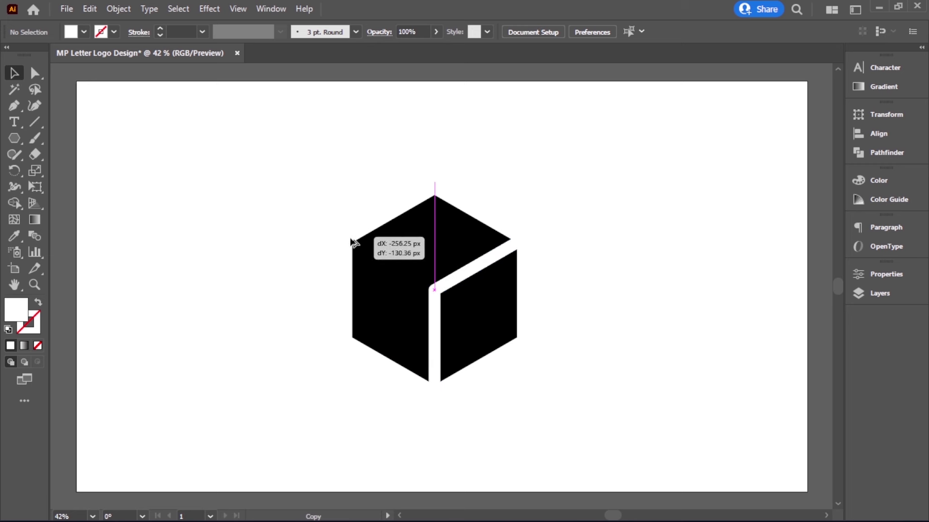
{"action": "key", "text": "ctrl+z"}
{"action": "left_click", "coordinate": [619, 379]}
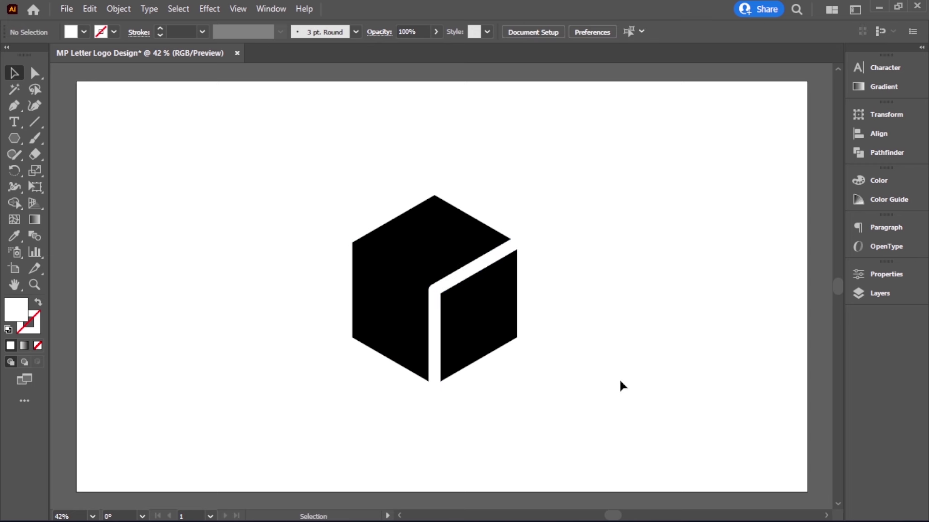
Fill the white corner shape with red.
{"action": "left_click", "coordinate": [531, 245]}
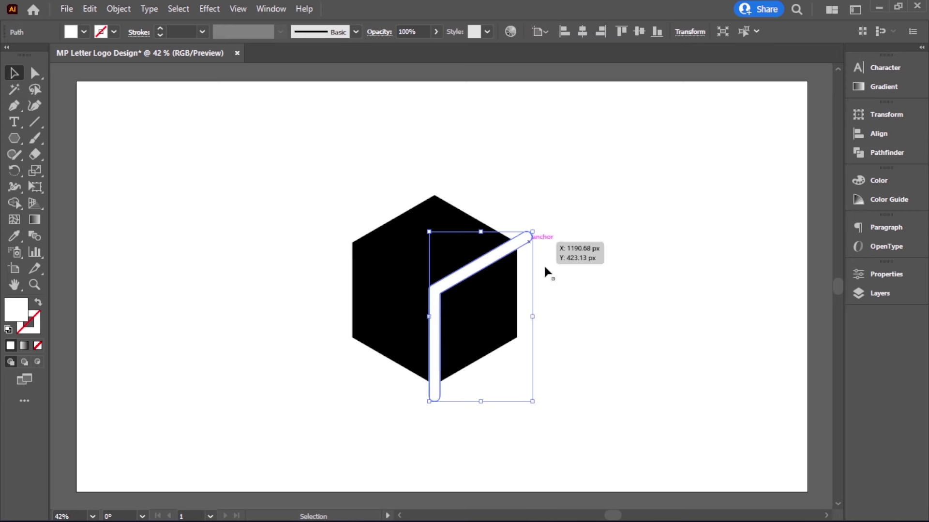
{"action": "left_click", "coordinate": [83, 31]}
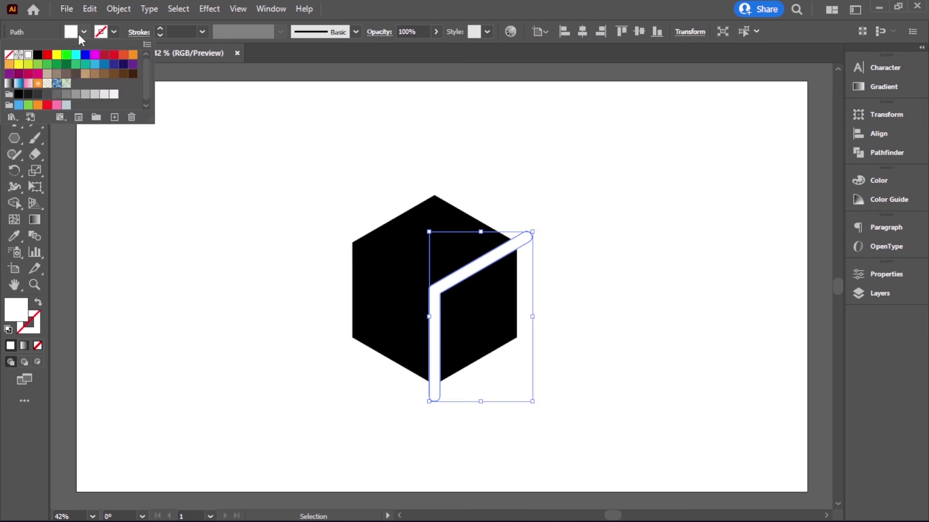
{"action": "left_click", "coordinate": [47, 54]}
{"action": "left_click", "coordinate": [263, 381]}
Place a copy of the red shape aligned along the cube's upper-left edge.
{"action": "mouse_move", "coordinate": [437, 286]}
{"action": "left_mouse_down"}
{"action": "mouse_move", "coordinate": [346, 239]}
{"action": "mouse_move", "coordinate": [583, 307]}
{"action": "left_mouse_up"}
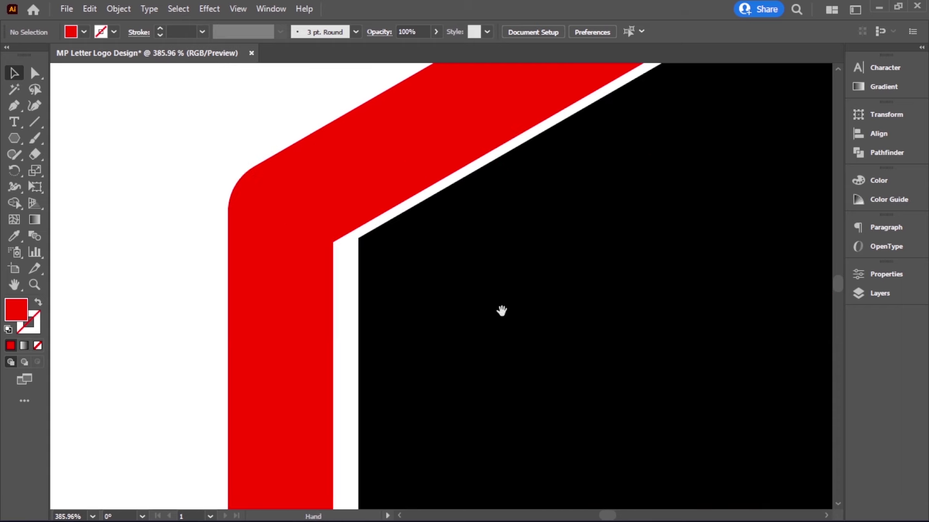
{"action": "left_click_drag", "start_coordinate": [296, 288], "coordinate": [313, 286]}
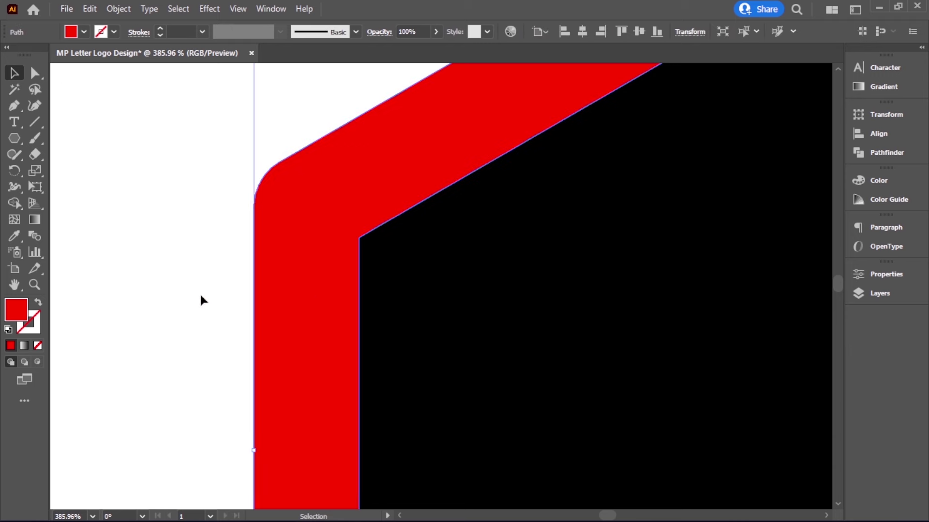
{"action": "left_click", "coordinate": [586, 344], "text": "alt"}
{"action": "left_click", "coordinate": [408, 321], "text": "alt"}
Blend the two red corner shapes together.
{"action": "left_click", "coordinate": [456, 383], "text": "alt"}
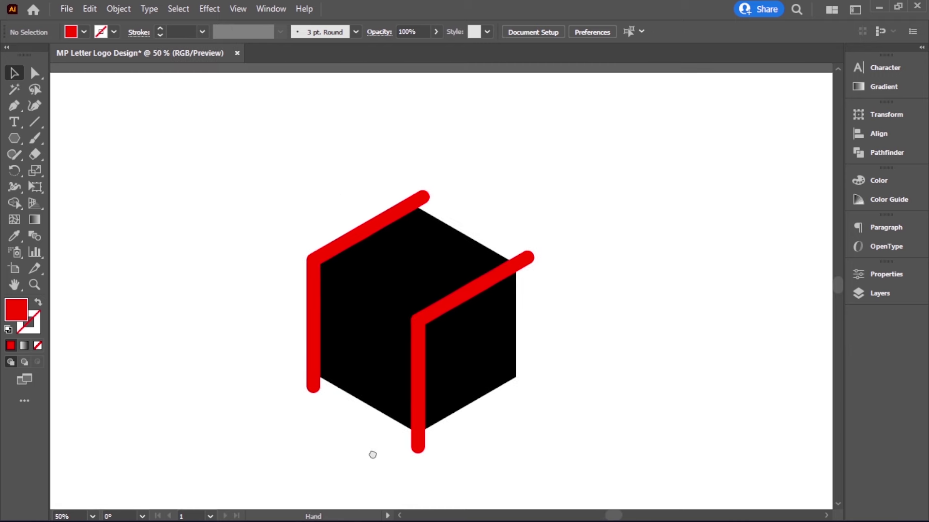
{"action": "left_click", "coordinate": [313, 385]}
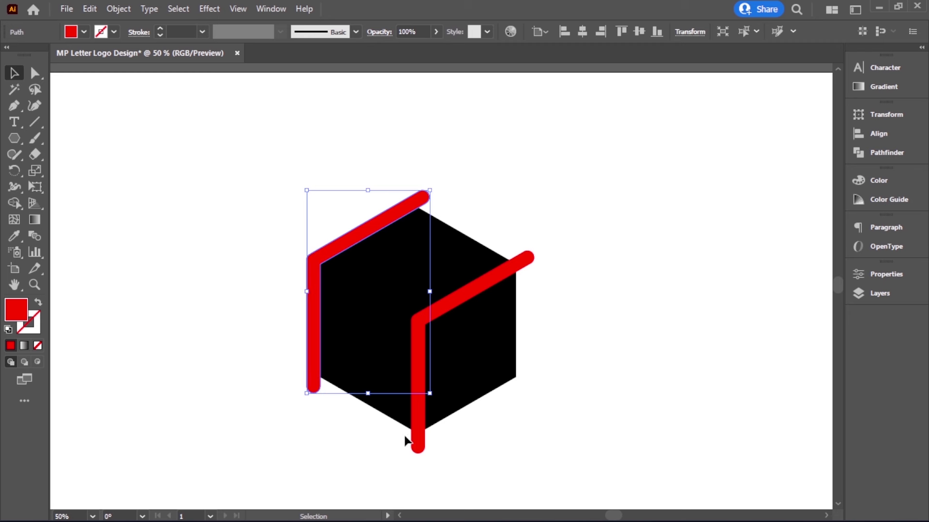
{"action": "left_click", "coordinate": [416, 443], "text": "shift"}
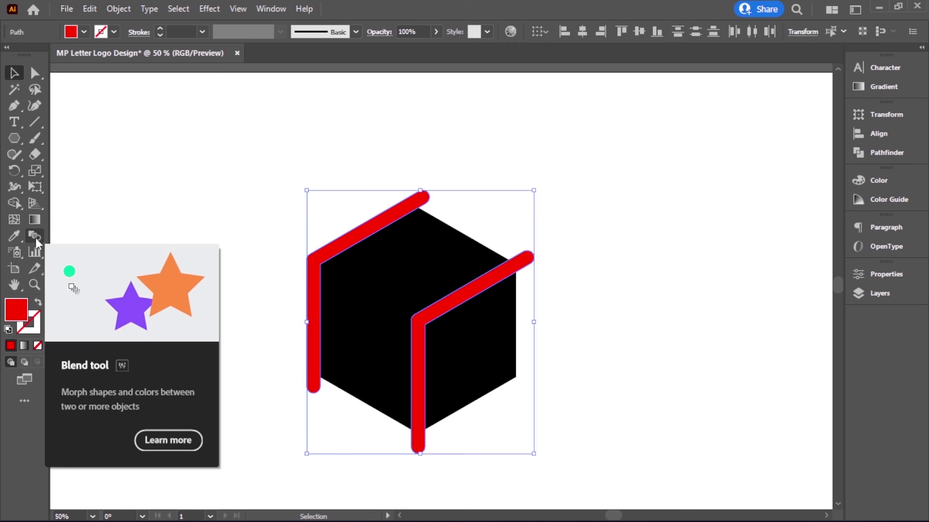
{"action": "key", "text": "w"}
{"action": "left_click", "coordinate": [320, 264]}
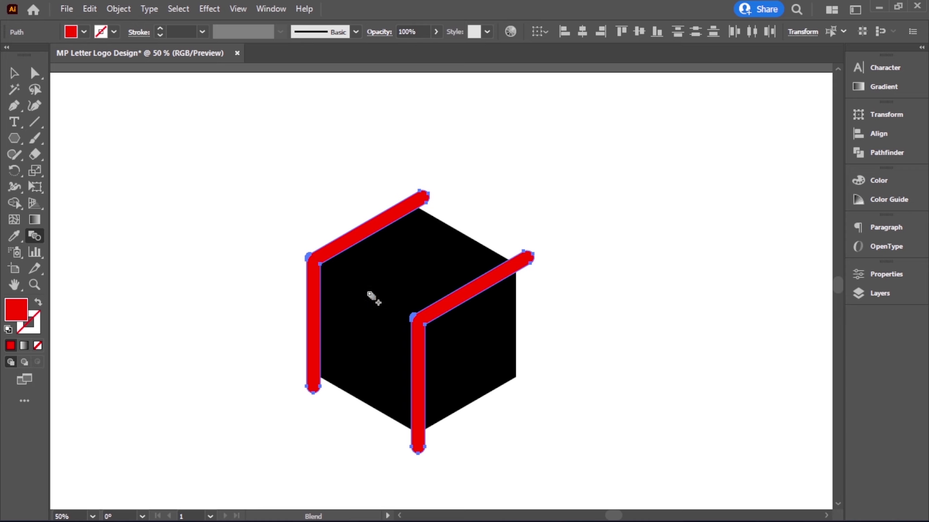
{"action": "left_click", "coordinate": [415, 318]}
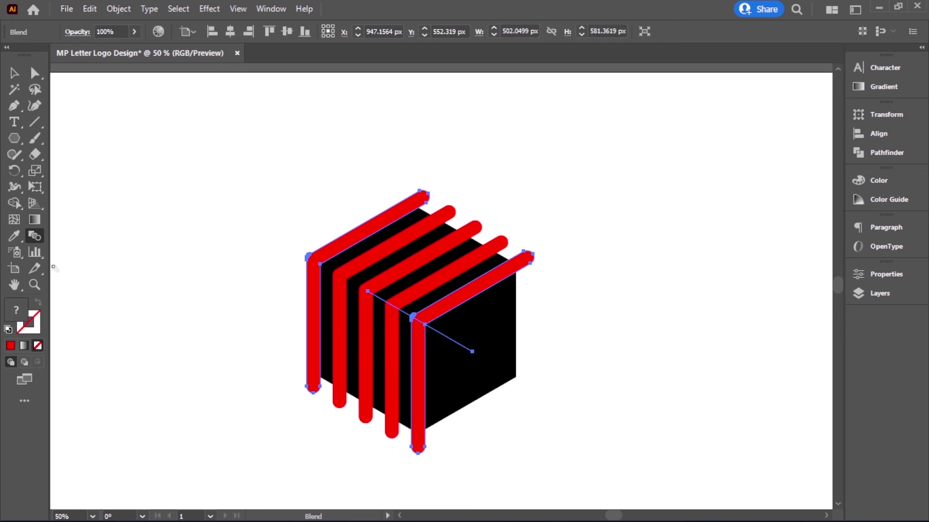
Set the blend to 2 specified steps for four evenly spaced red strokes.
{"action": "double_click", "coordinate": [38, 235]}
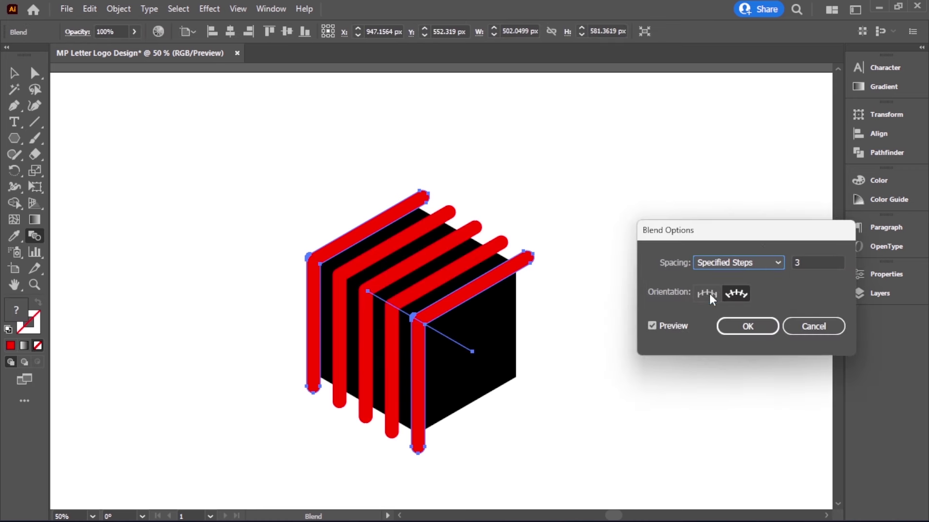
{"action": "left_click_drag", "start_coordinate": [759, 241], "coordinate": [691, 183]}
{"action": "left_click", "coordinate": [687, 204]}
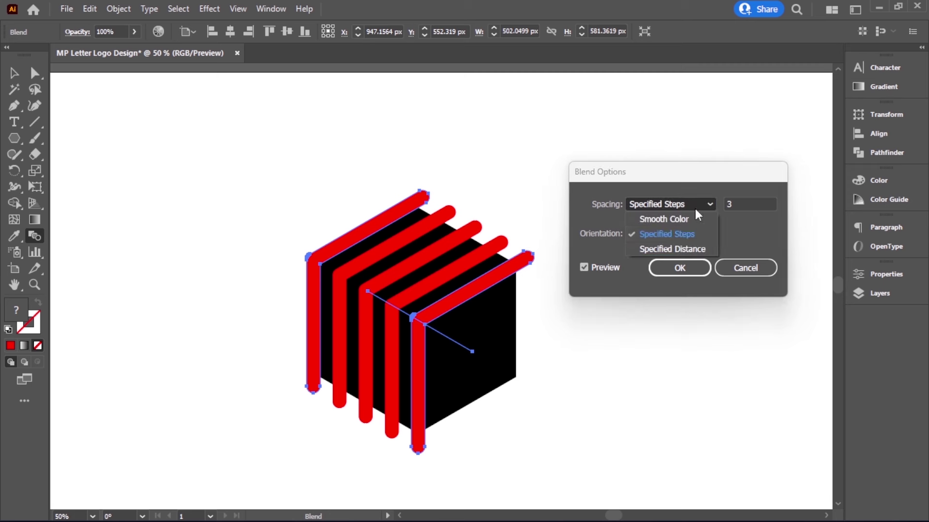
{"action": "left_click", "coordinate": [687, 239]}
{"action": "left_click", "coordinate": [737, 204]}
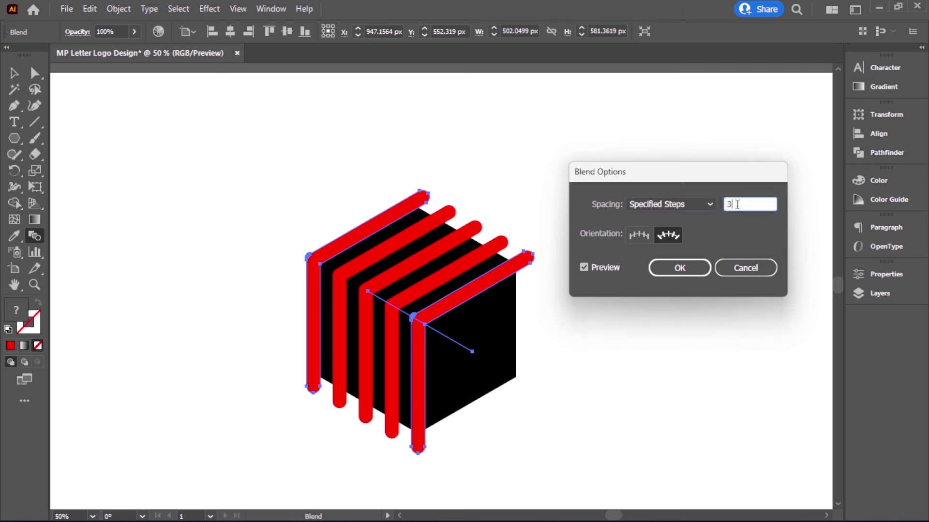
{"action": "key", "text": "Down"}
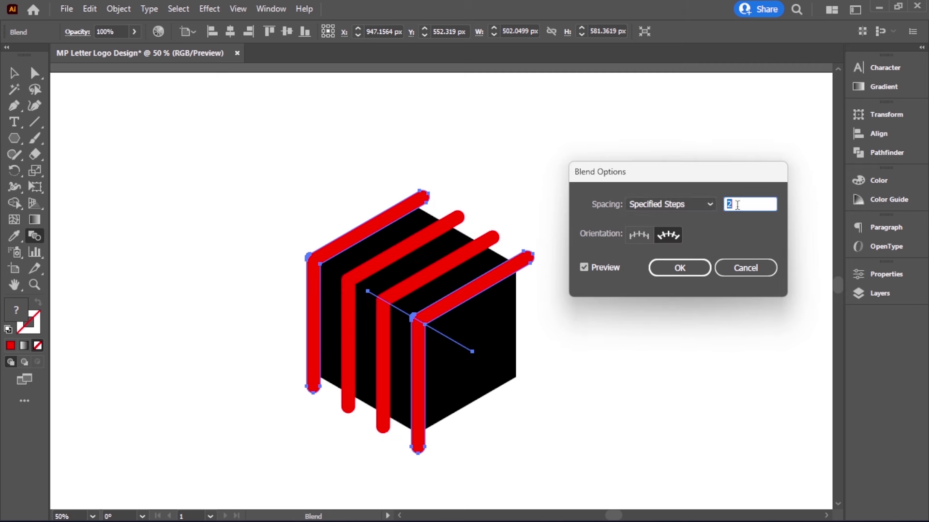
{"action": "left_click", "coordinate": [680, 267]}
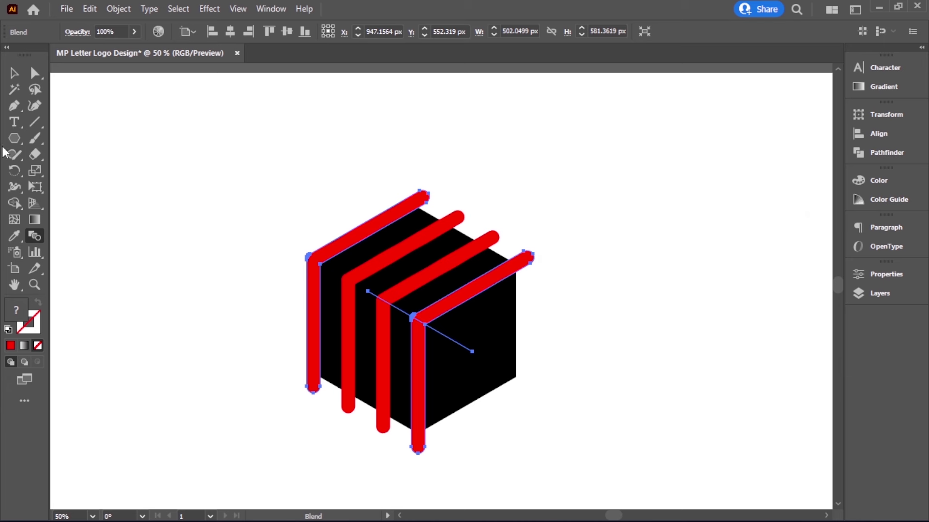
{"action": "left_click", "coordinate": [13, 72]}
{"action": "left_click", "coordinate": [541, 274]}
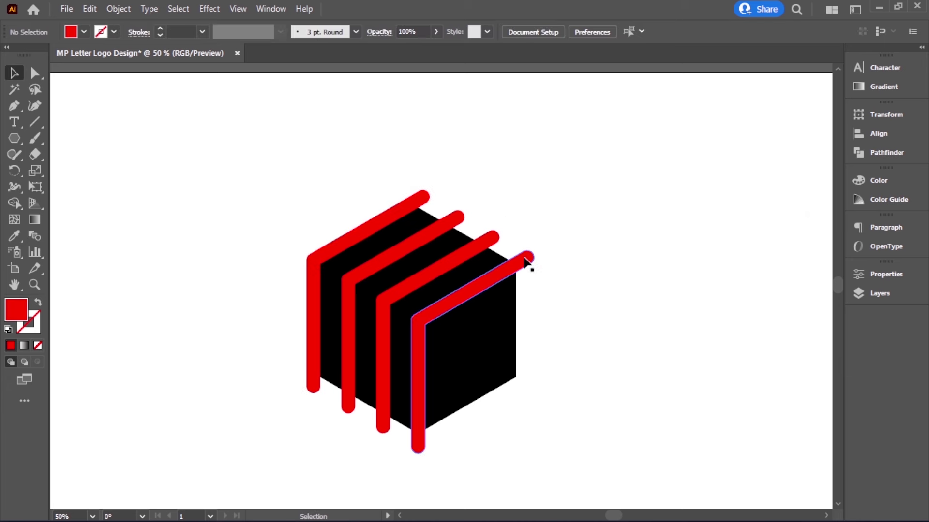
Expand and ungroup the blend, then delete the leftmost red stroke.
{"action": "left_click", "coordinate": [528, 260]}
{"action": "left_click", "coordinate": [118, 9]}
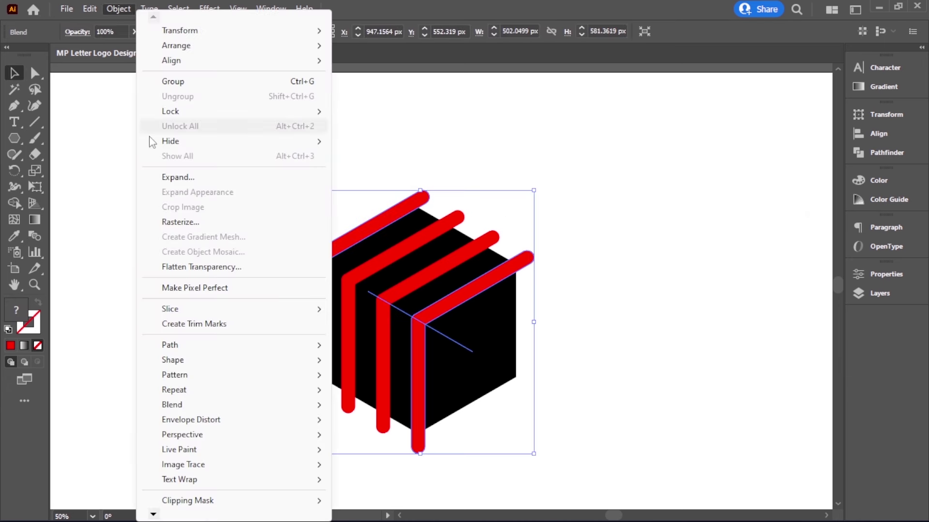
{"action": "left_click", "coordinate": [186, 178]}
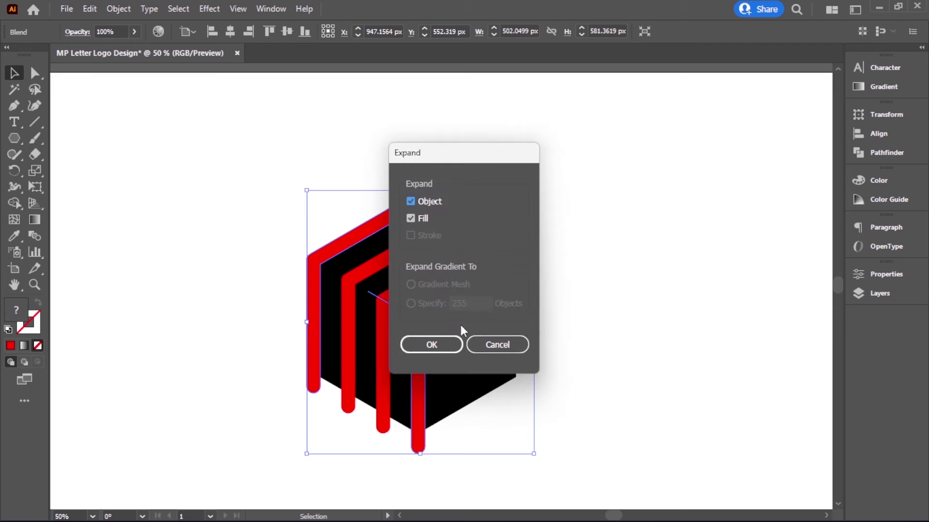
{"action": "left_click_drag", "start_coordinate": [465, 172], "coordinate": [649, 154]}
{"action": "left_click", "coordinate": [602, 324]}
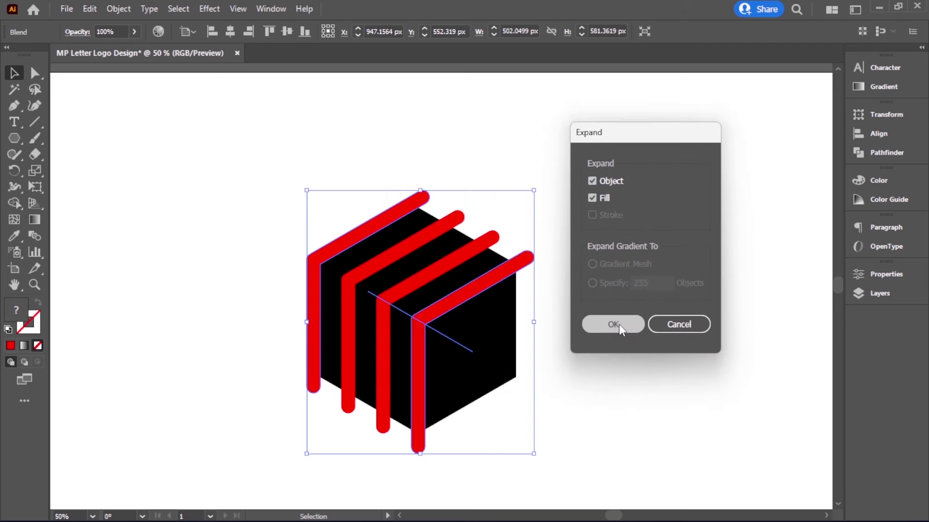
{"action": "left_click", "coordinate": [617, 330]}
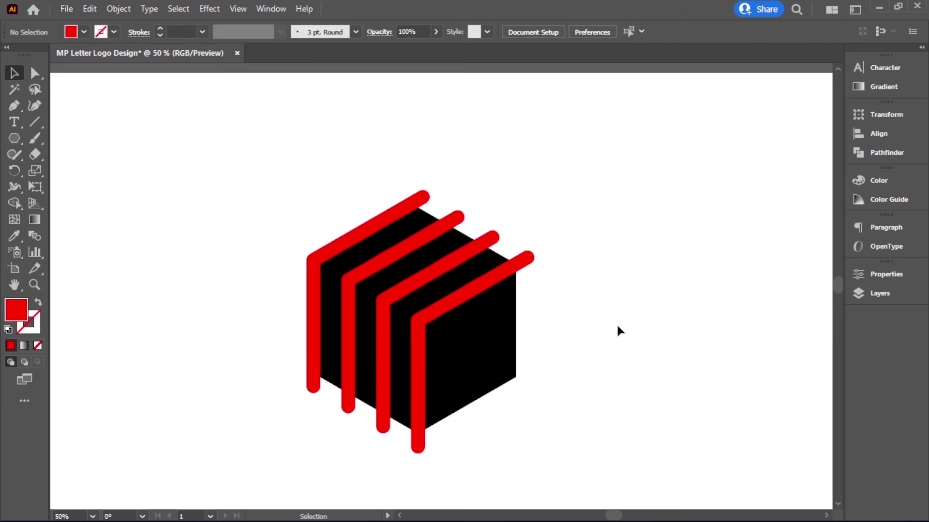
{"action": "left_click", "coordinate": [399, 213]}
{"action": "right_click", "coordinate": [399, 213]}
{"action": "left_click", "coordinate": [446, 326]}
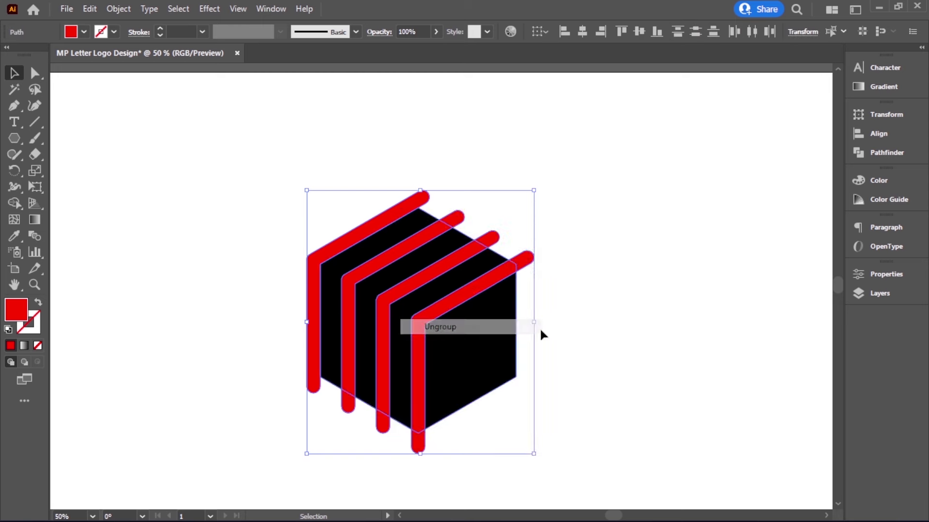
{"action": "left_click", "coordinate": [538, 327]}
{"action": "left_click_drag", "start_coordinate": [424, 204], "coordinate": [308, 196]}
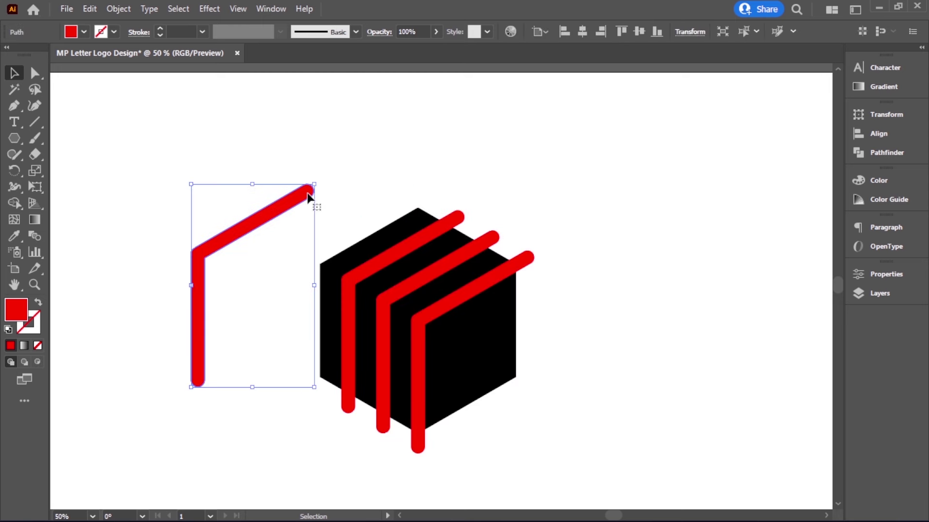
{"action": "key", "text": "Delete"}
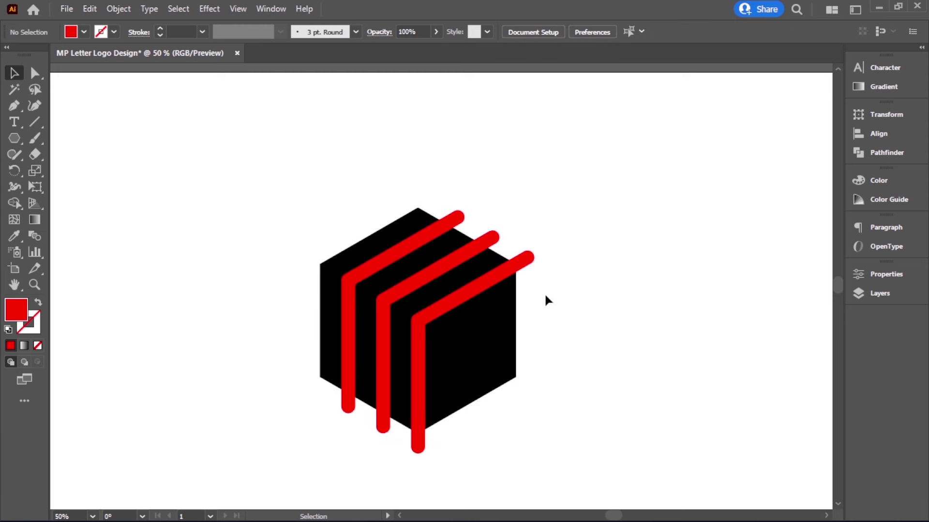
Punch the rightmost red stroke out of the cube with Pathfinder Minus Front.
{"action": "left_click", "coordinate": [501, 280]}
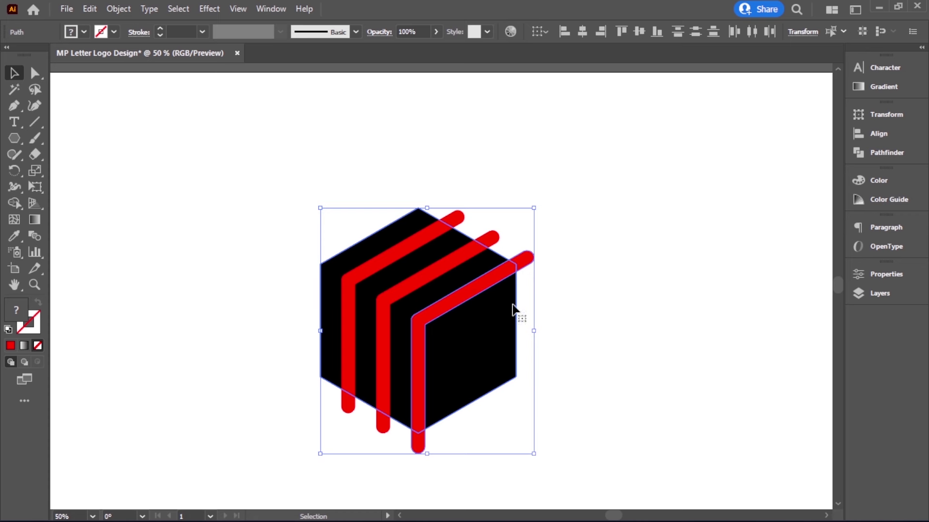
{"action": "left_click", "coordinate": [568, 316]}
{"action": "left_click_drag", "start_coordinate": [556, 320], "coordinate": [500, 270]}
{"action": "left_click", "coordinate": [858, 156]}
{"action": "left_click", "coordinate": [722, 146]}
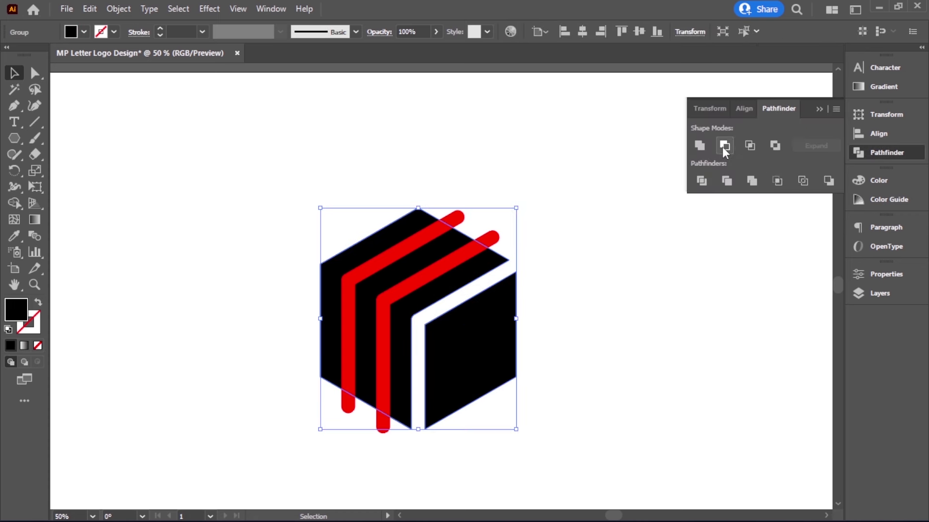
{"action": "left_click", "coordinate": [617, 279]}
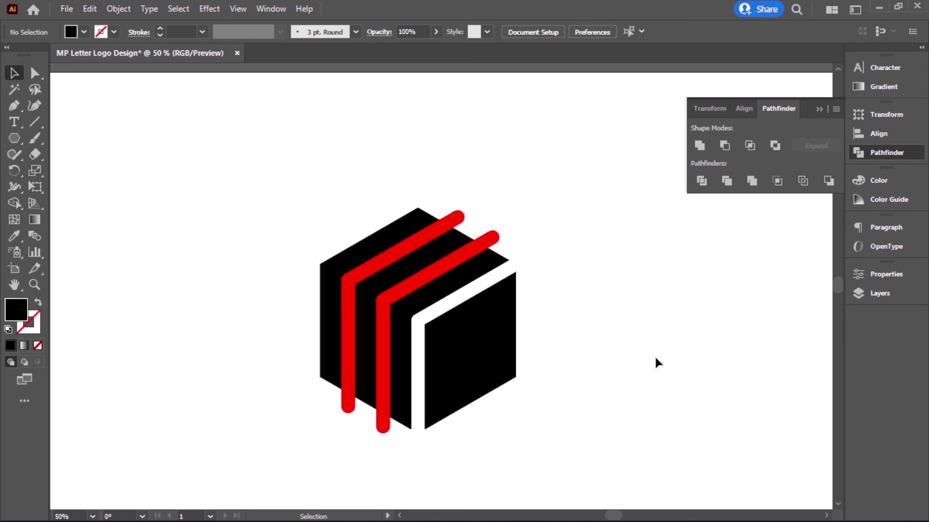
Create a -60 px offset path of the cube.
{"action": "left_click", "coordinate": [816, 108]}
{"action": "left_click", "coordinate": [506, 323]}
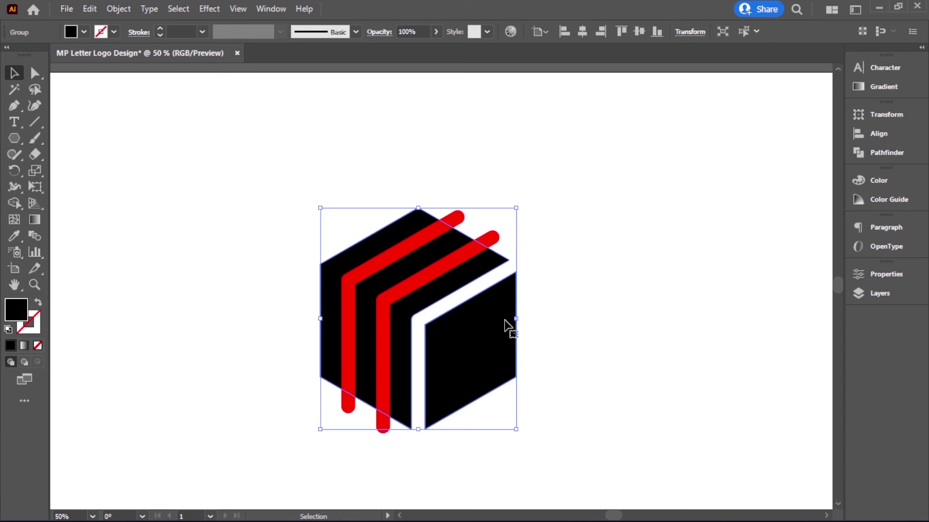
{"action": "left_click", "coordinate": [116, 10]}
{"action": "mouse_move", "coordinate": [170, 344]}
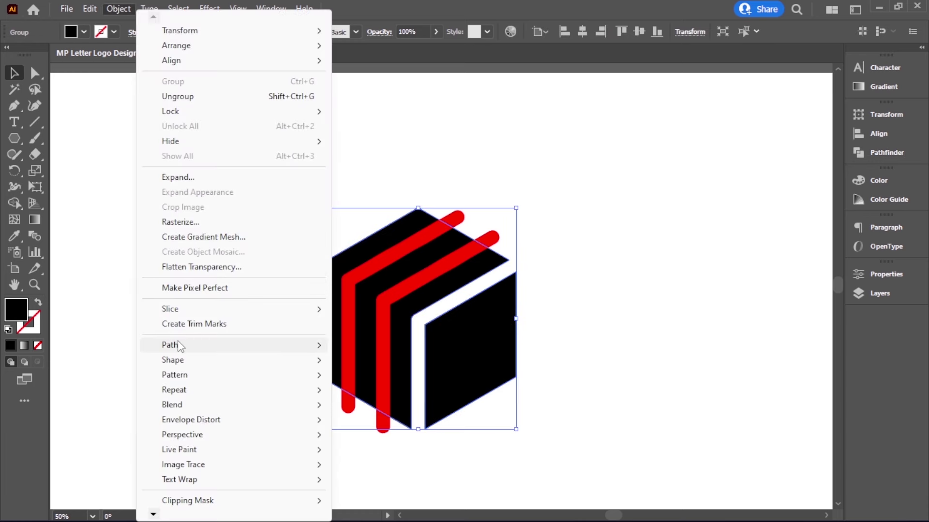
{"action": "left_click", "coordinate": [372, 222]}
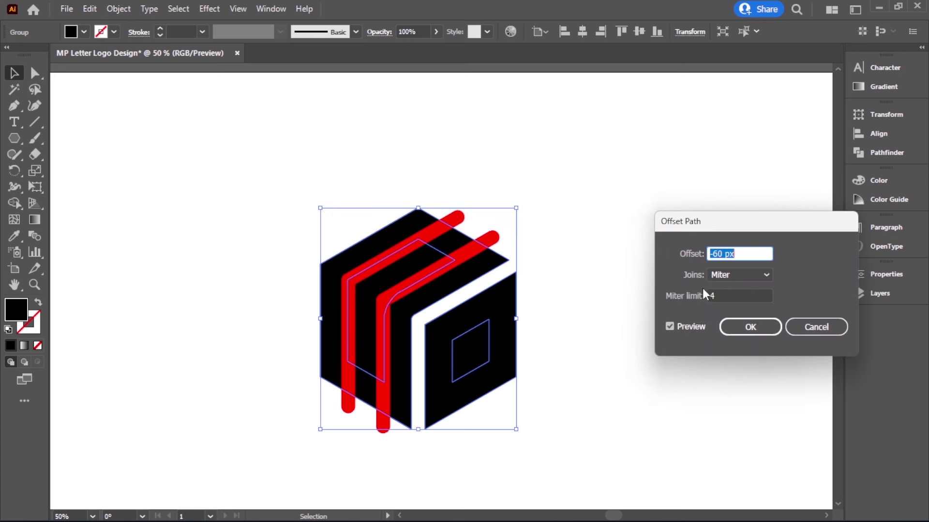
{"action": "left_click_drag", "start_coordinate": [743, 232], "coordinate": [716, 207]}
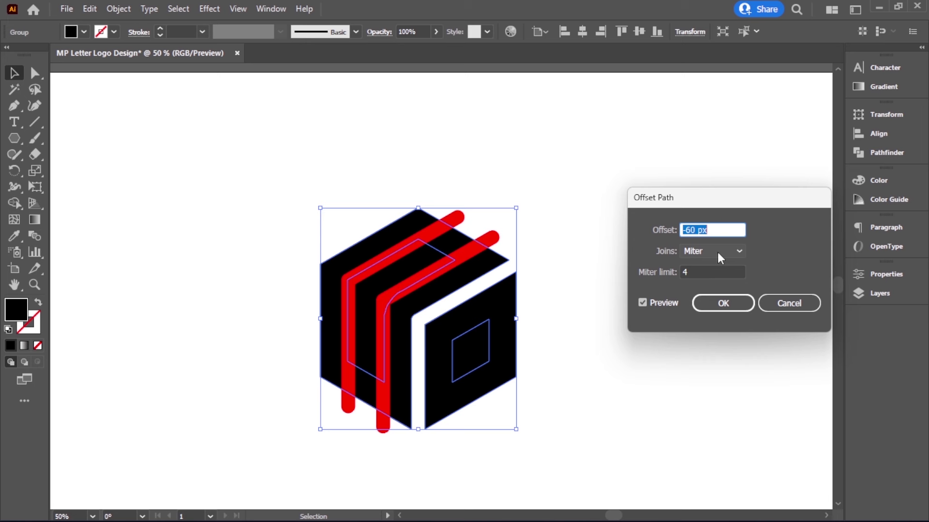
{"action": "type", "text": "-60"}
{"action": "left_click", "coordinate": [663, 302]}
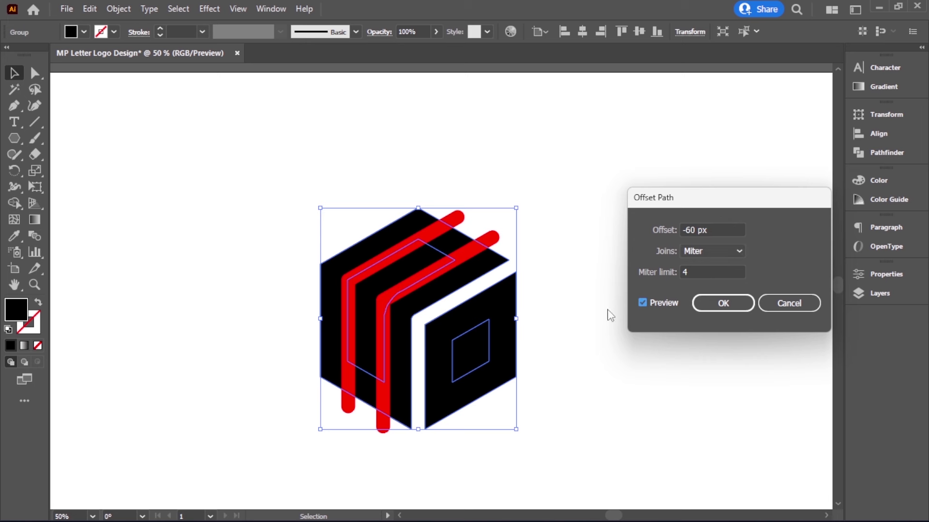
{"action": "left_click", "coordinate": [725, 303]}
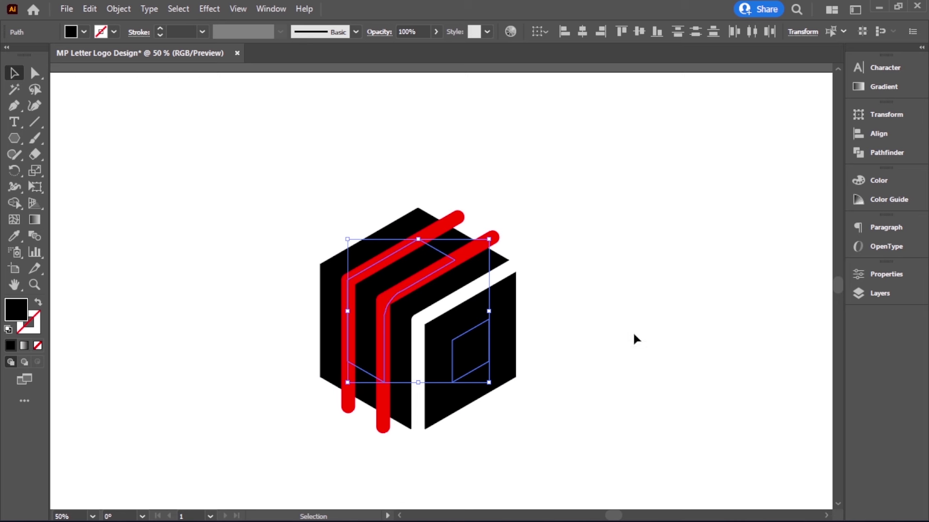
Fill the offset paths yellow and convert them into guides.
{"action": "left_click", "coordinate": [84, 32]}
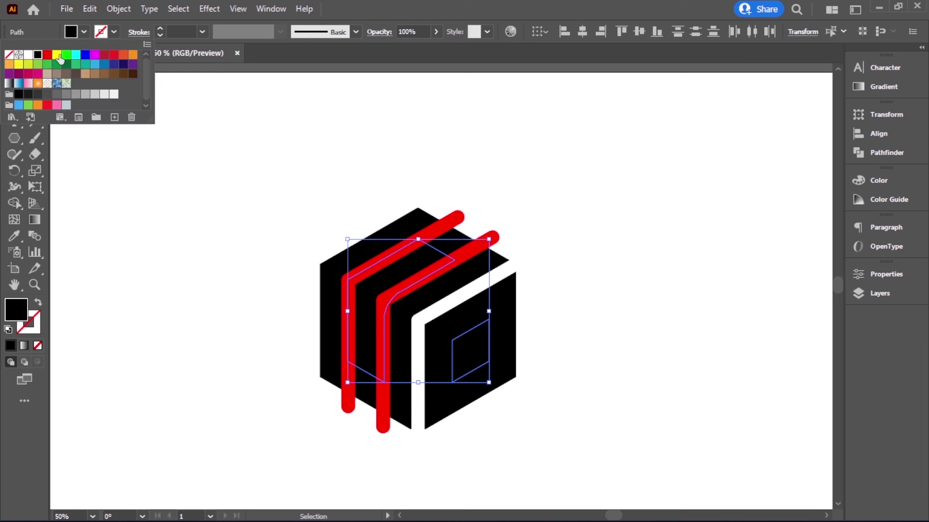
{"action": "left_click", "coordinate": [57, 55]}
{"action": "left_click", "coordinate": [364, 18]}
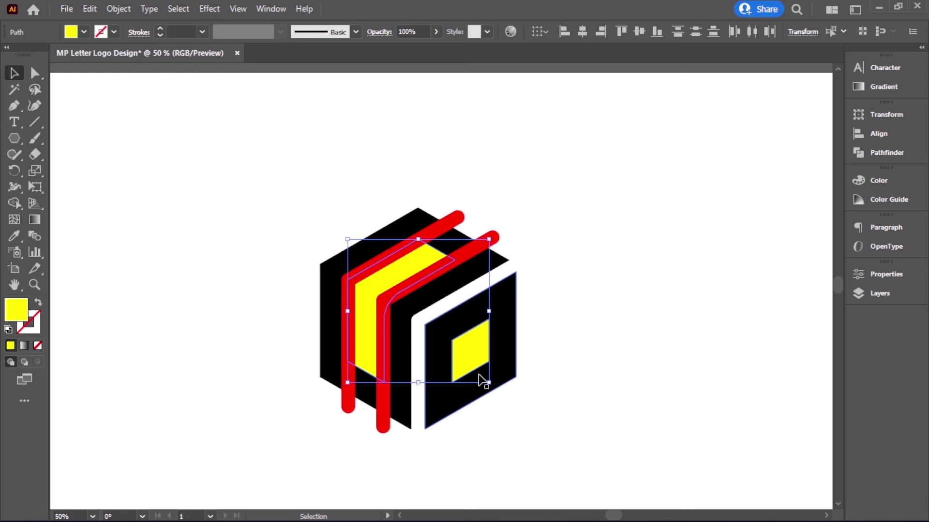
{"action": "right_click", "coordinate": [480, 357]}
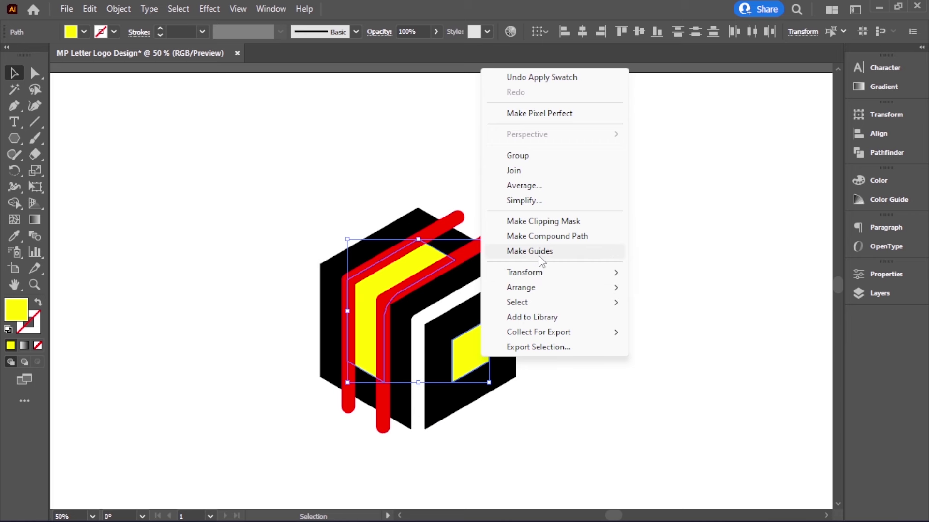
{"action": "left_click", "coordinate": [541, 261]}
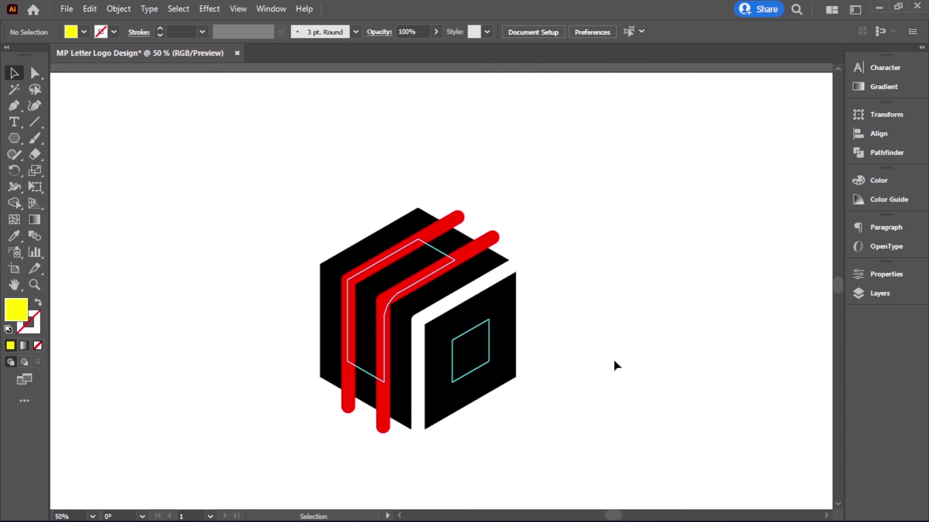
Draw a straight 330° line diagonally across the cube's top face.
{"action": "left_click_drag", "start_coordinate": [481, 307], "coordinate": [584, 362]}
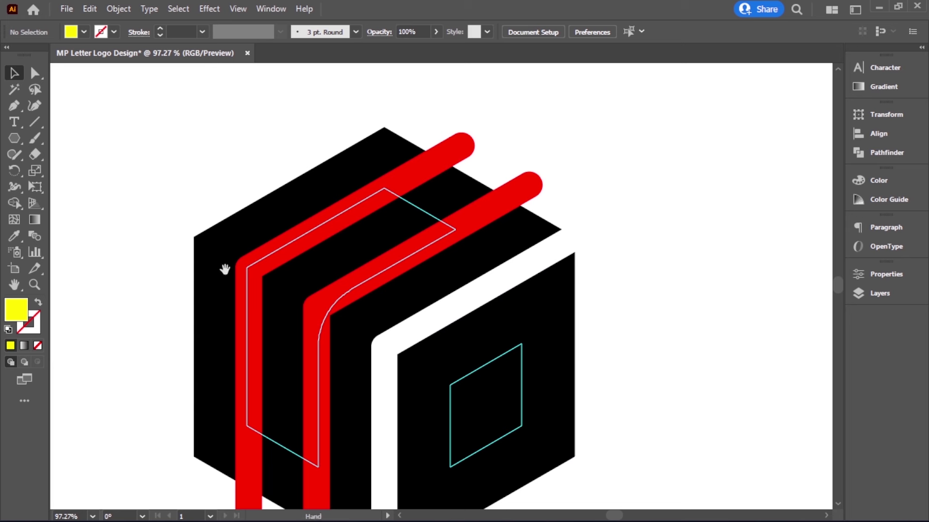
{"action": "left_click", "coordinate": [34, 122]}
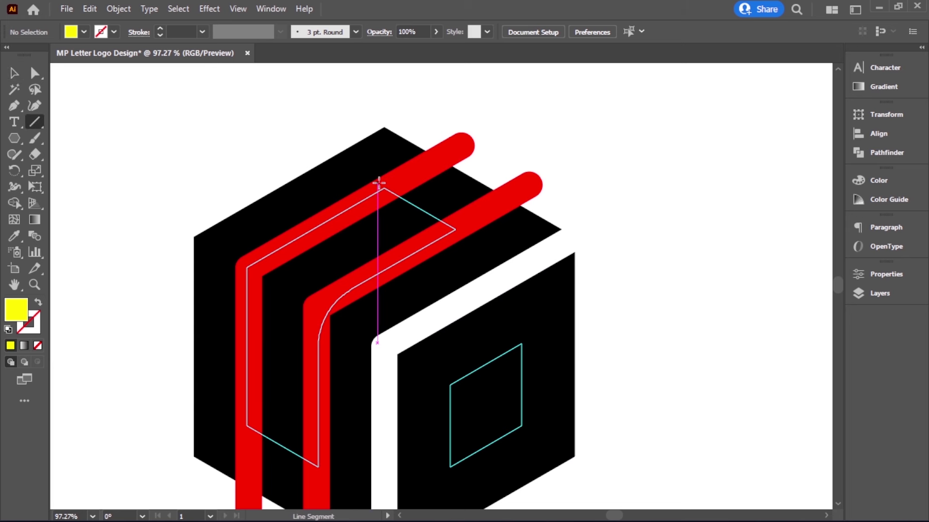
{"action": "left_click_drag", "start_coordinate": [395, 196], "coordinate": [494, 251]}
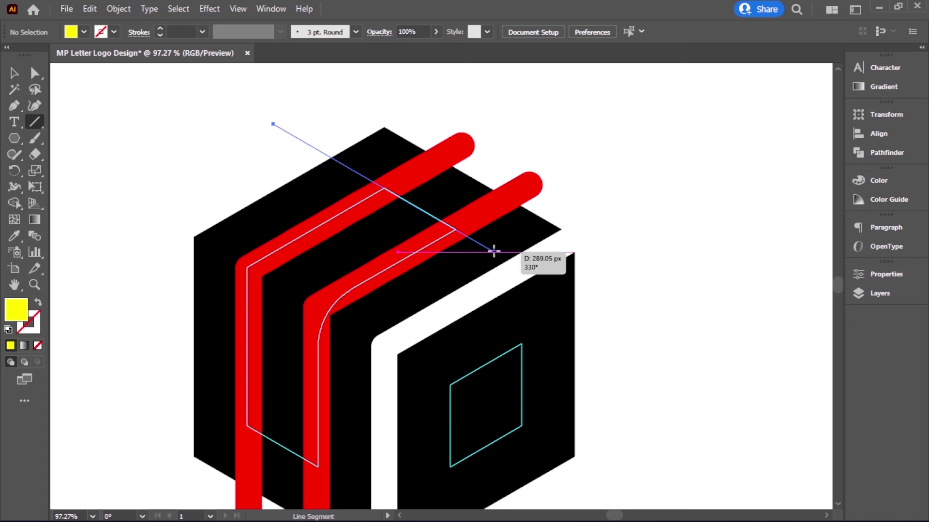
{"action": "left_click_drag", "start_coordinate": [501, 260], "coordinate": [502, 260]}
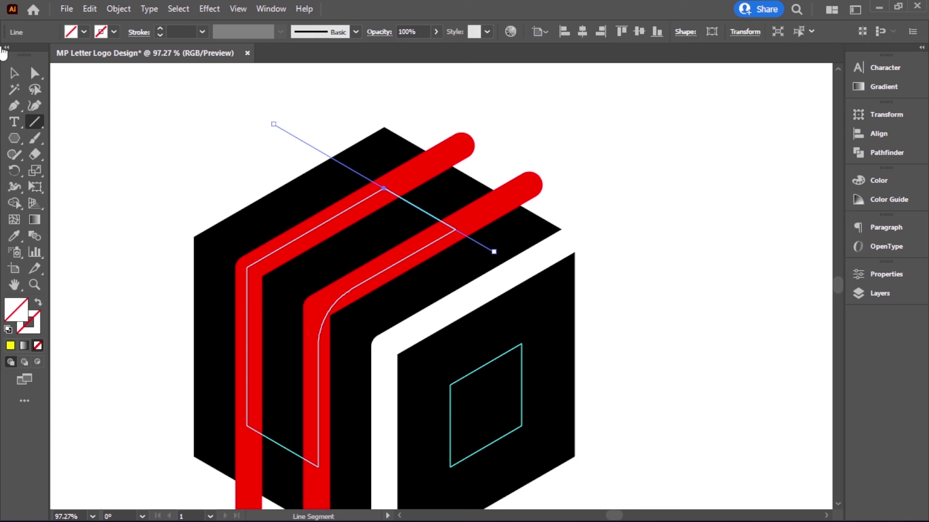
Select the new line together with the red bracket strokes.
{"action": "key", "text": "v"}
{"action": "left_click", "coordinate": [316, 119]}
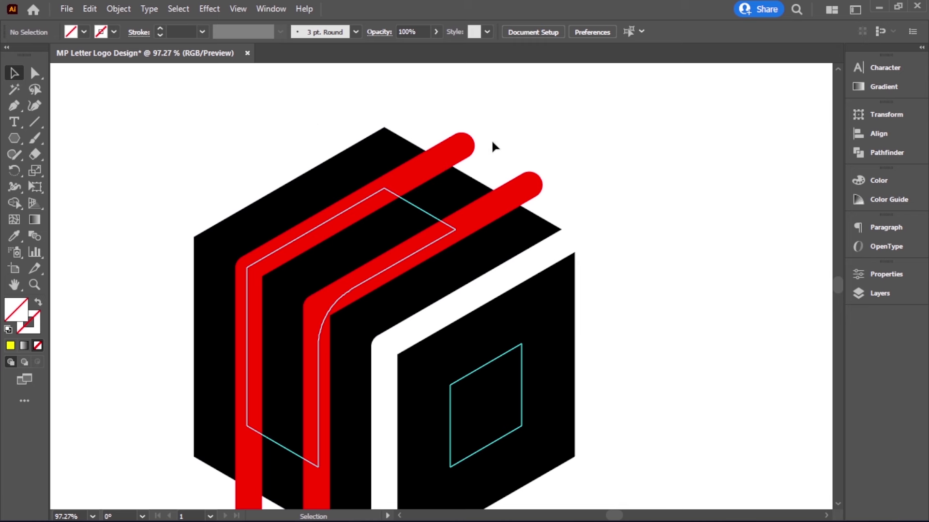
{"action": "left_click", "coordinate": [459, 142]}
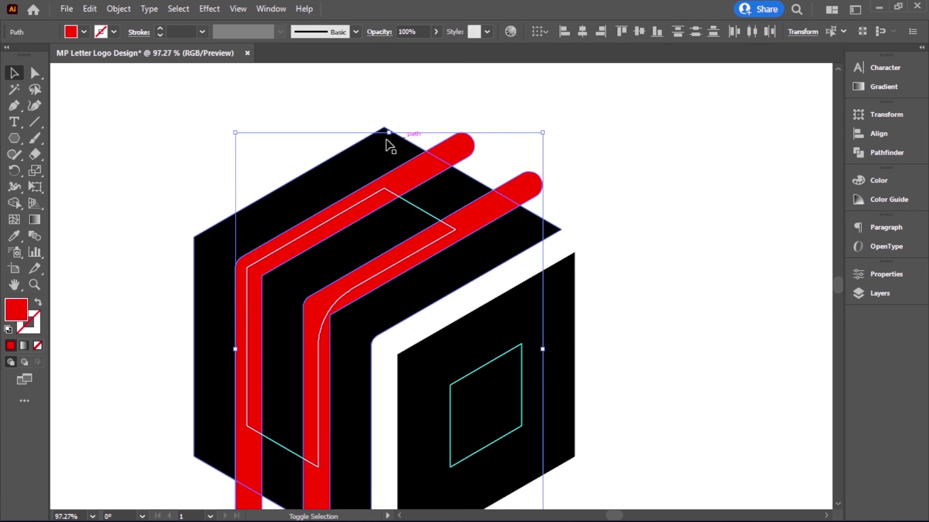
{"action": "left_click_drag", "start_coordinate": [307, 109], "coordinate": [308, 164]}
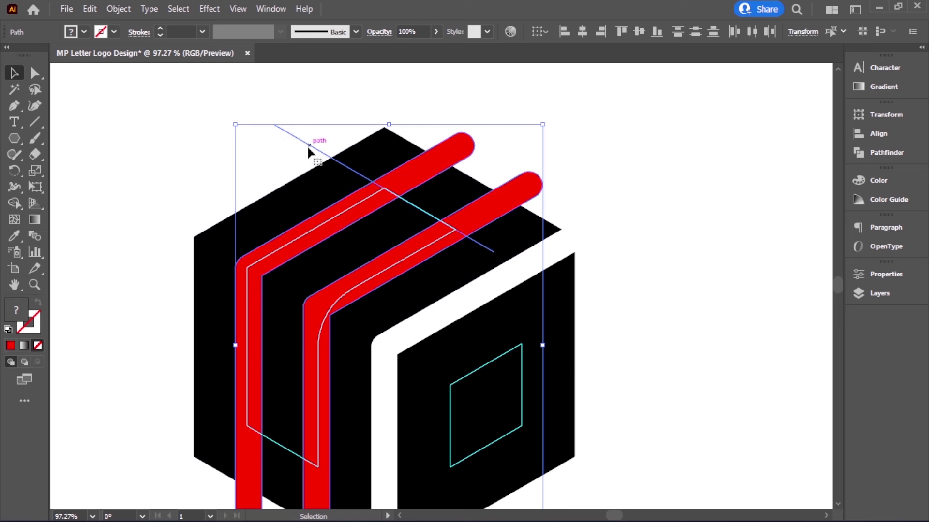
Trim off the two red bar ends that stick out past the diagonal guide.
{"action": "left_click", "coordinate": [14, 203]}
{"action": "left_click", "coordinate": [457, 150], "text": "alt"}
{"action": "left_click", "coordinate": [508, 194], "text": "alt"}
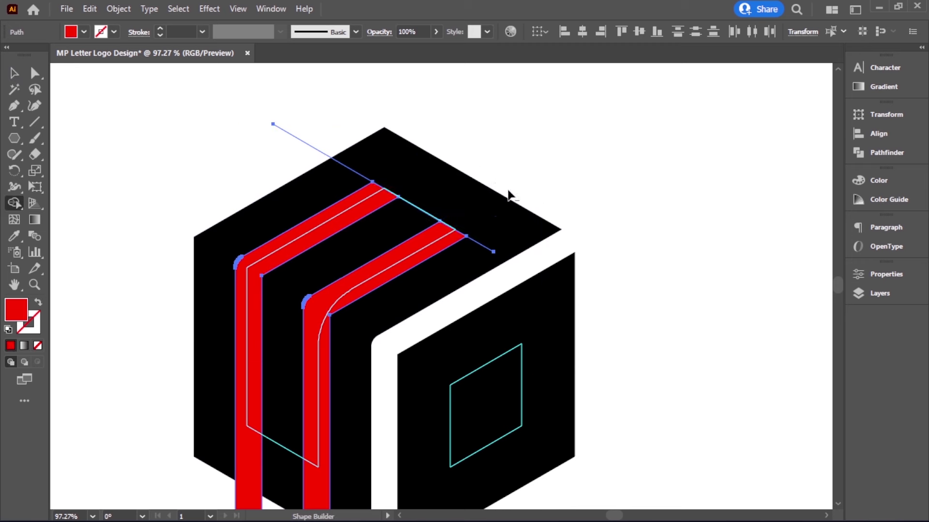
Delete the diagonal guide line.
{"action": "left_click", "coordinate": [14, 73]}
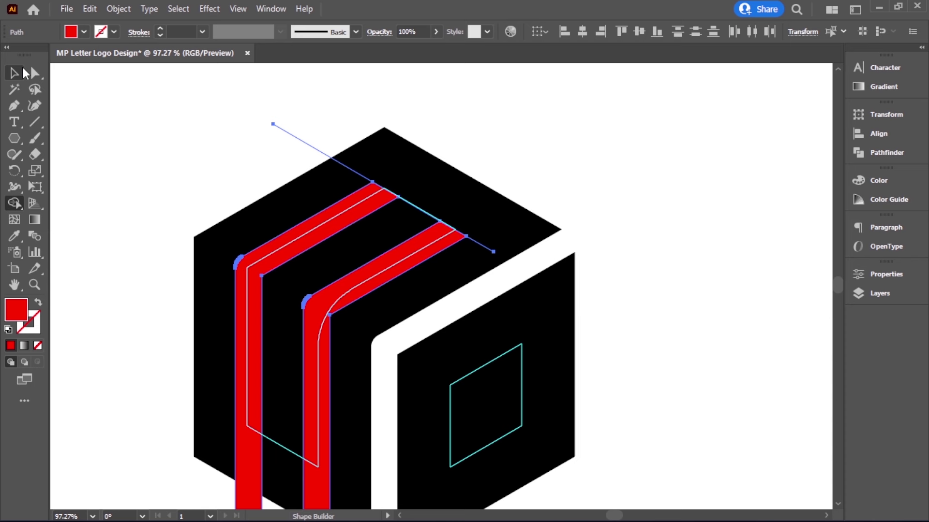
{"action": "left_click", "coordinate": [163, 85]}
{"action": "left_click_drag", "start_coordinate": [293, 120], "coordinate": [302, 175]}
{"action": "key", "text": "Delete"}
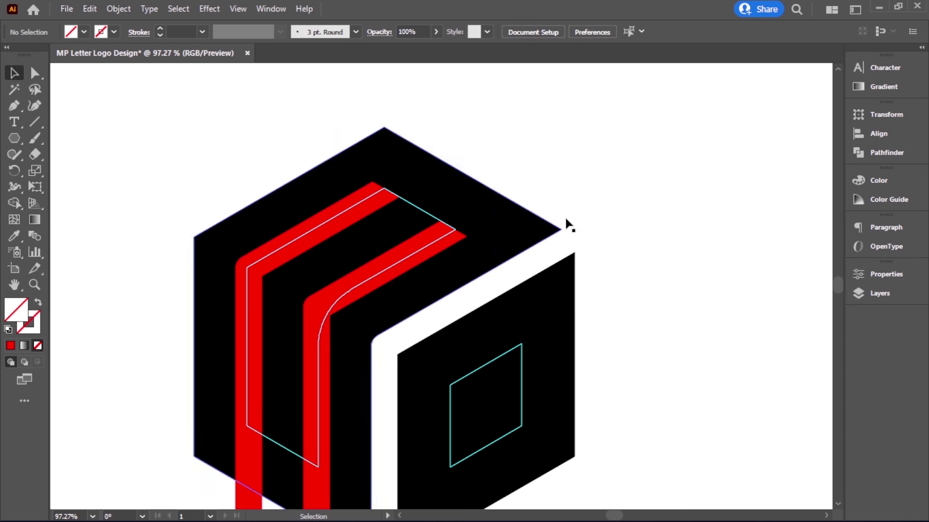
Zoom out and ungroup the cube artwork so its parts are separate.
{"action": "left_click", "coordinate": [420, 330], "text": "ctrl+alt"}
{"action": "left_click", "coordinate": [431, 317], "text": "ctrl+alt"}
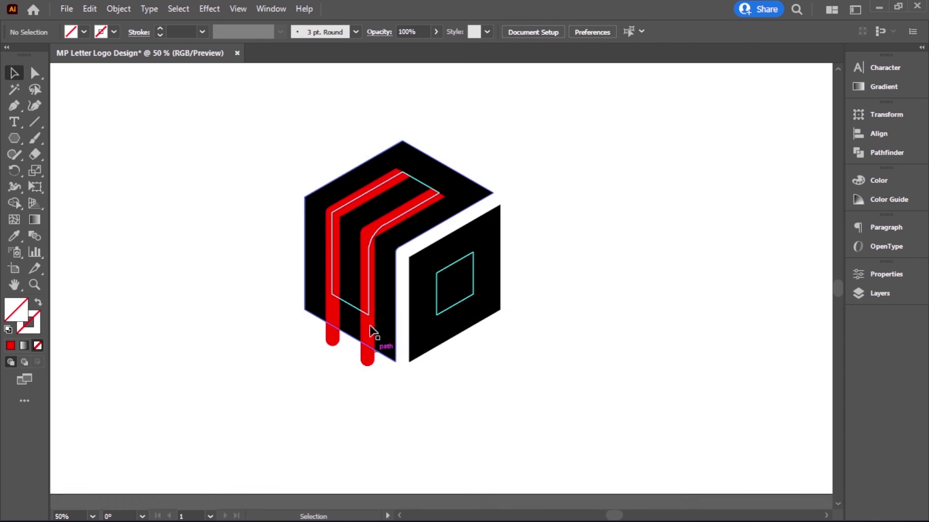
{"action": "left_click_drag", "start_coordinate": [348, 360], "coordinate": [348, 361]}
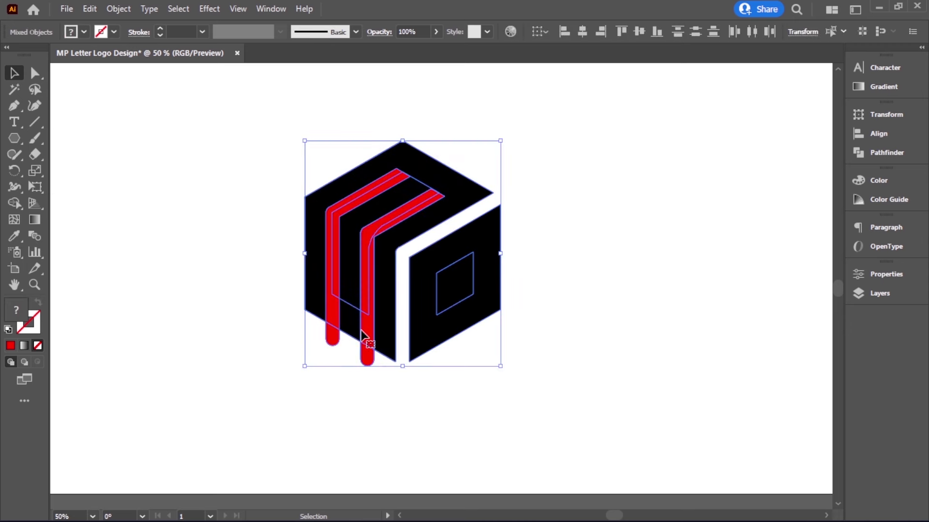
{"action": "left_click", "coordinate": [349, 389]}
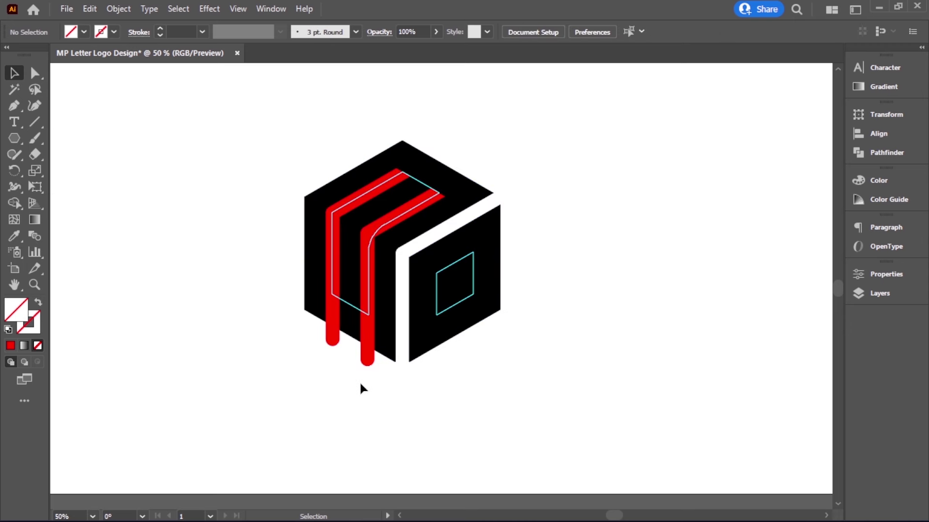
{"action": "left_click", "coordinate": [484, 295]}
{"action": "right_click", "coordinate": [483, 290]}
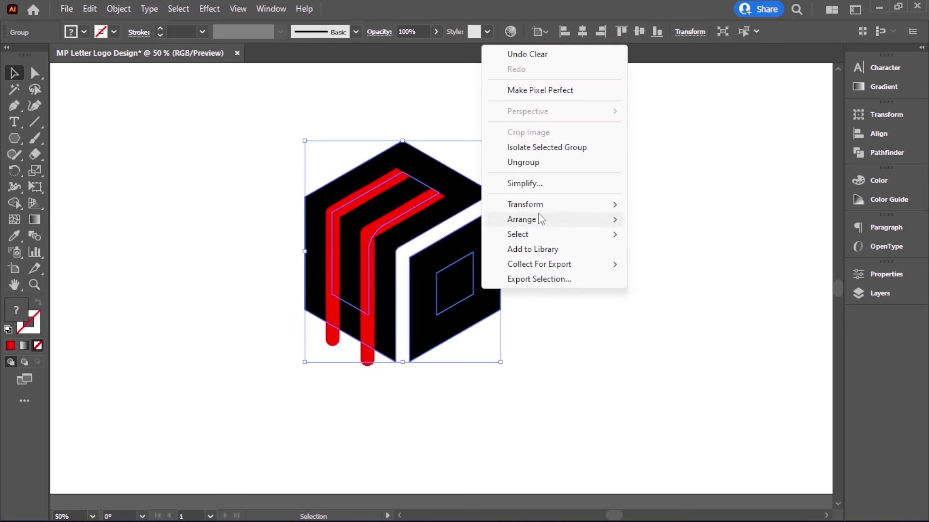
{"action": "left_click", "coordinate": [534, 163]}
{"action": "left_click", "coordinate": [562, 196]}
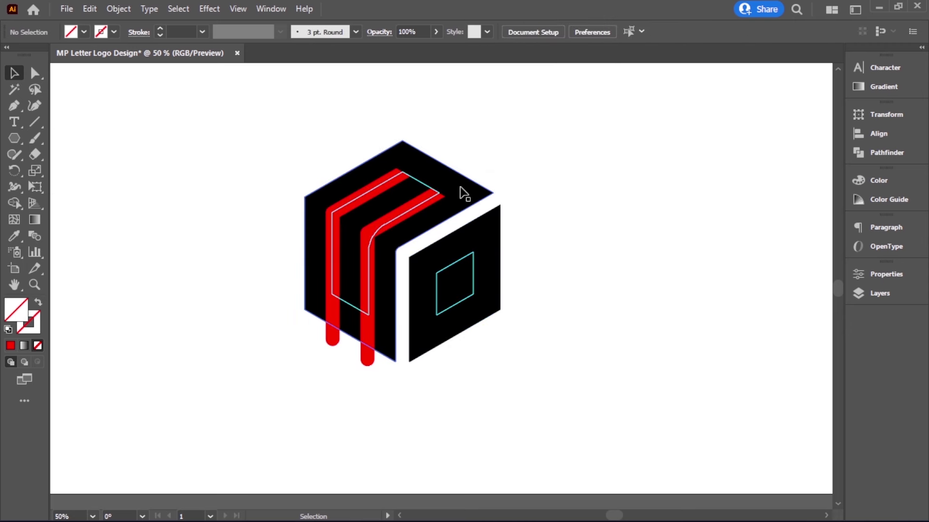
Subtract the red bars from the black cube with Pathfinder Minus Front.
{"action": "left_click", "coordinate": [366, 213]}
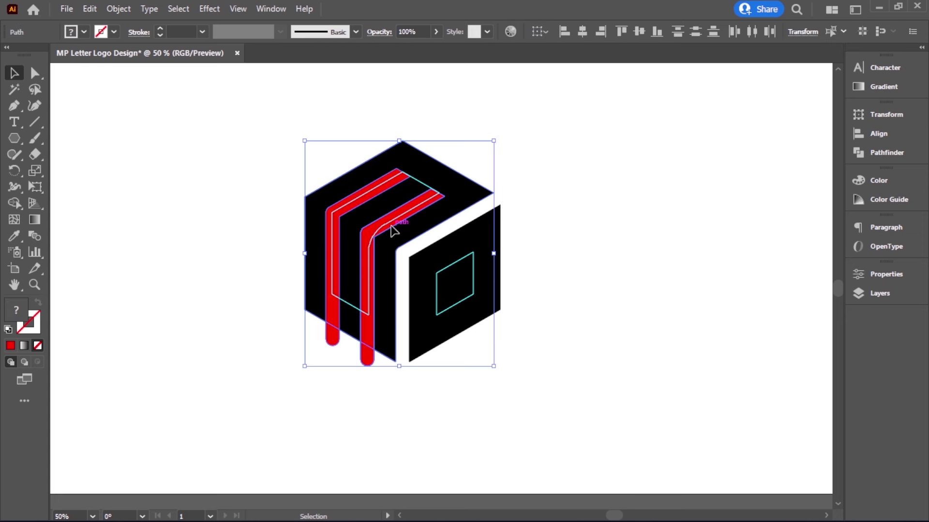
{"action": "left_click", "coordinate": [884, 151]}
{"action": "left_click", "coordinate": [729, 145]}
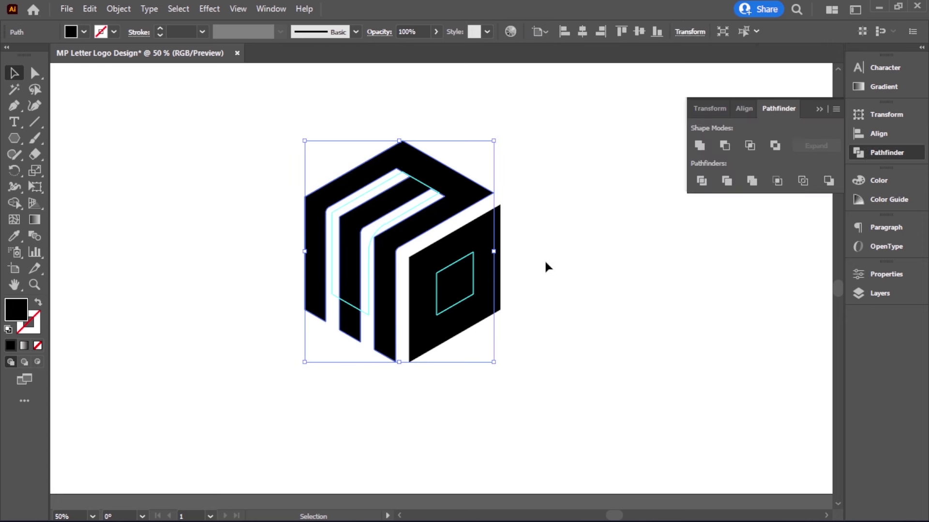
{"action": "left_click", "coordinate": [588, 288]}
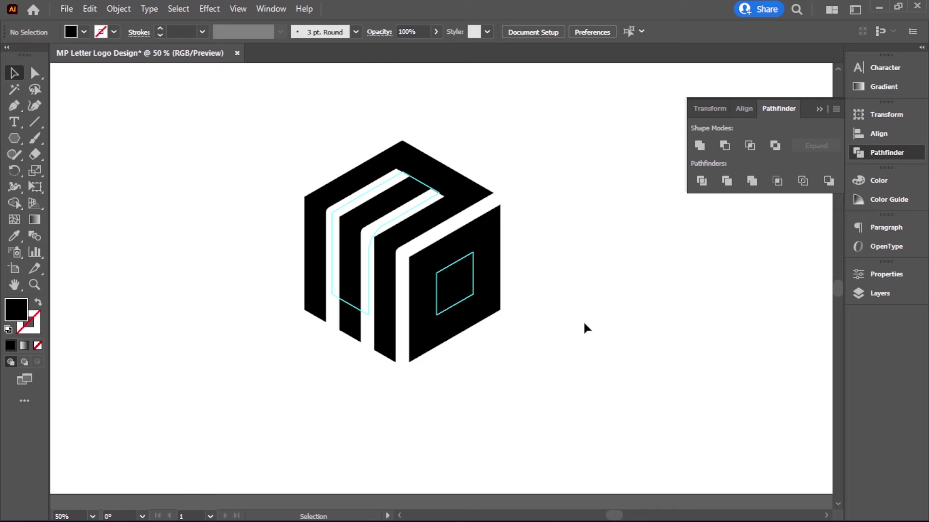
{"action": "scroll", "coordinate": [582, 320], "scroll_direction": "up", "scroll_amount": 2}
Create an inset copy of the cube's right face with a -50 px offset path.
{"action": "left_click", "coordinate": [531, 355]}
{"action": "left_click", "coordinate": [118, 10]}
{"action": "mouse_move", "coordinate": [169, 344]}
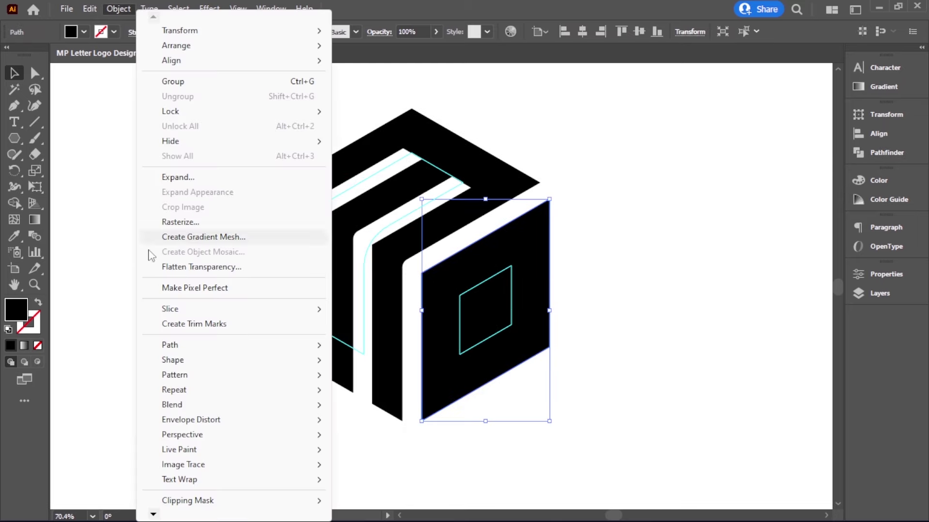
{"action": "left_click", "coordinate": [382, 222]}
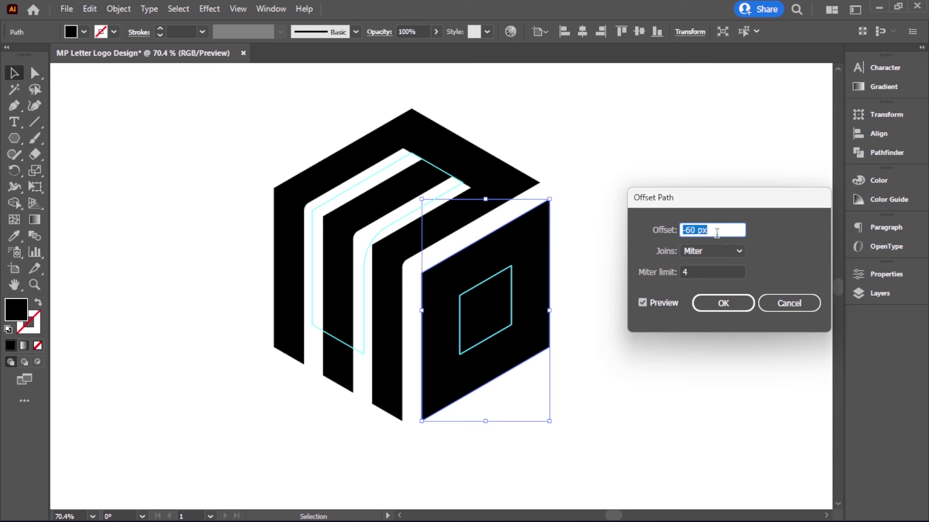
{"action": "key", "text": "Up"}
{"action": "key", "text": "Up"}
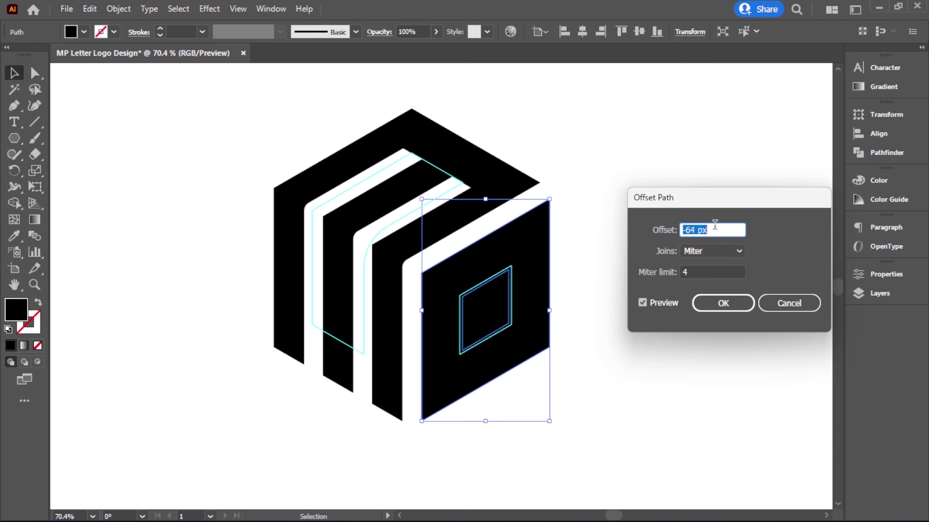
{"action": "key", "text": "Up"}
{"action": "key", "text": "Up"}
{"action": "key", "text": "Up"}
{"action": "key", "text": "Up"}
{"action": "key", "text": "Up"}
{"action": "key", "text": "Up"}
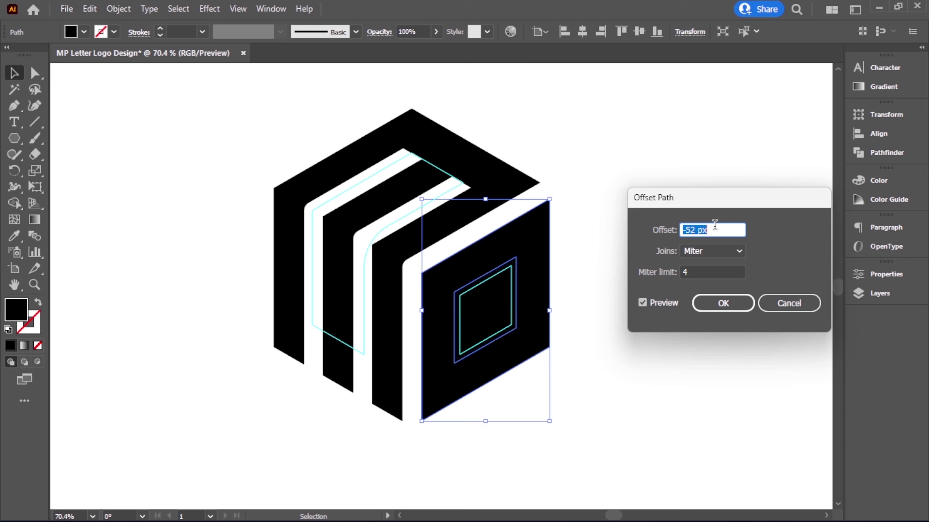
{"action": "key", "text": "Up"}
{"action": "key", "text": "Up"}
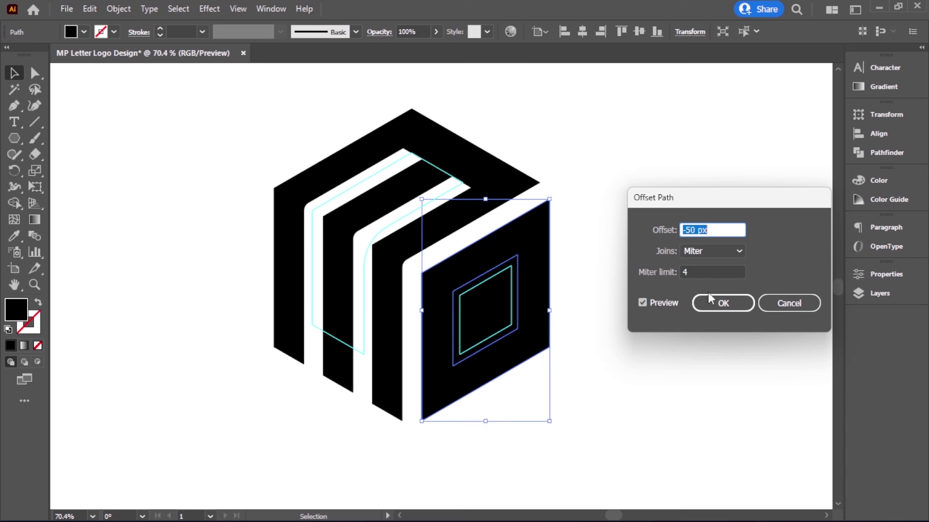
{"action": "left_click", "coordinate": [718, 303]}
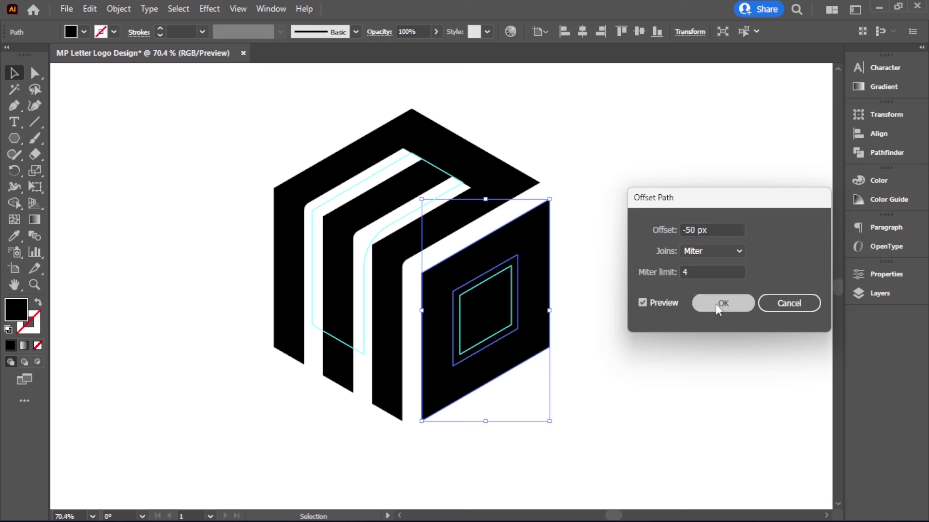
Fill the inset panel red.
{"action": "left_click", "coordinate": [85, 33]}
{"action": "left_click", "coordinate": [48, 55]}
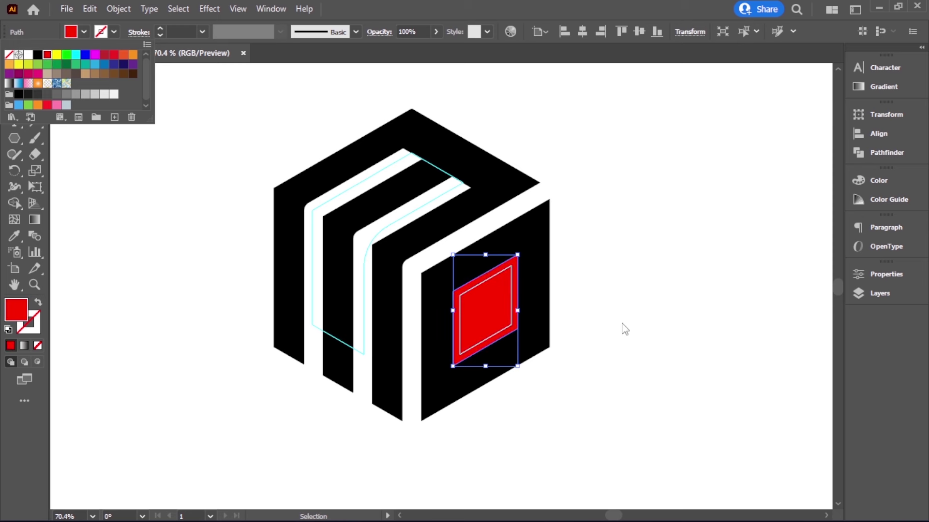
{"action": "left_click", "coordinate": [645, 321]}
{"action": "left_click", "coordinate": [643, 322]}
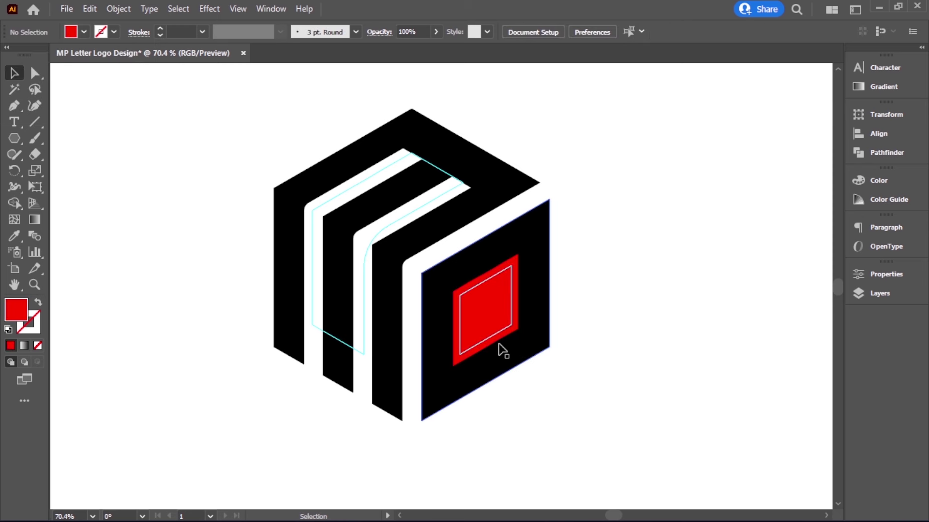
Draw a vertical line and a diagonal line along the red square's left corner and bottom edge.
{"action": "mouse_move", "coordinate": [485, 364]}
{"action": "left_mouse_down"}
{"action": "mouse_move", "coordinate": [626, 425]}
{"action": "mouse_move", "coordinate": [609, 421]}
{"action": "left_mouse_up"}
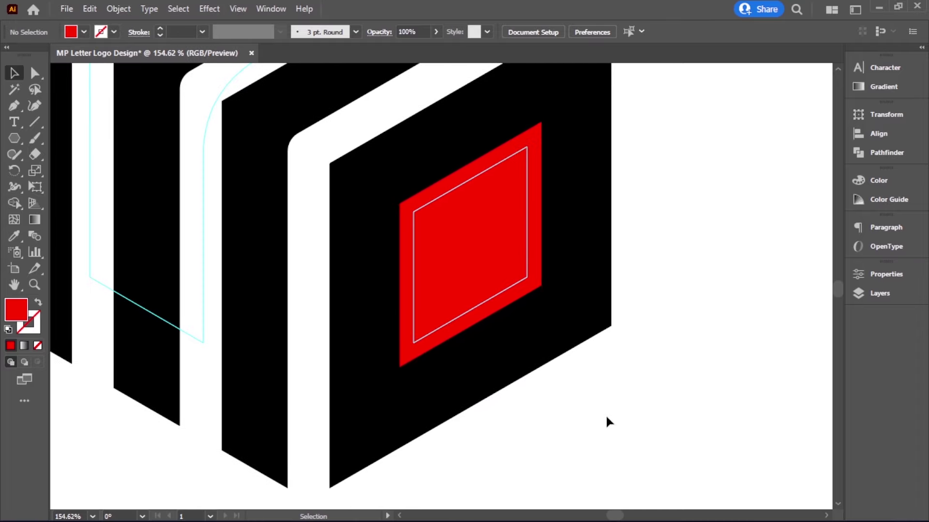
{"action": "left_click", "coordinate": [34, 120]}
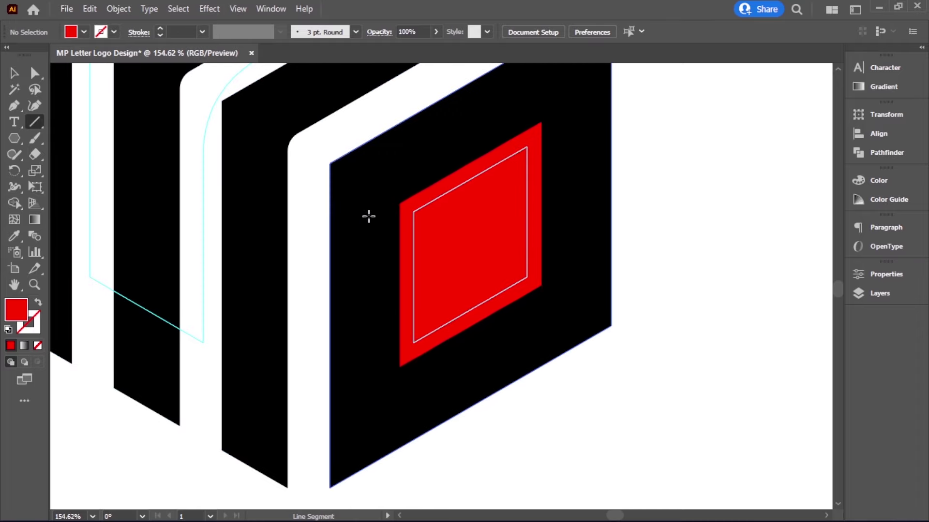
{"action": "left_click_drag", "start_coordinate": [400, 121], "coordinate": [399, 471]}
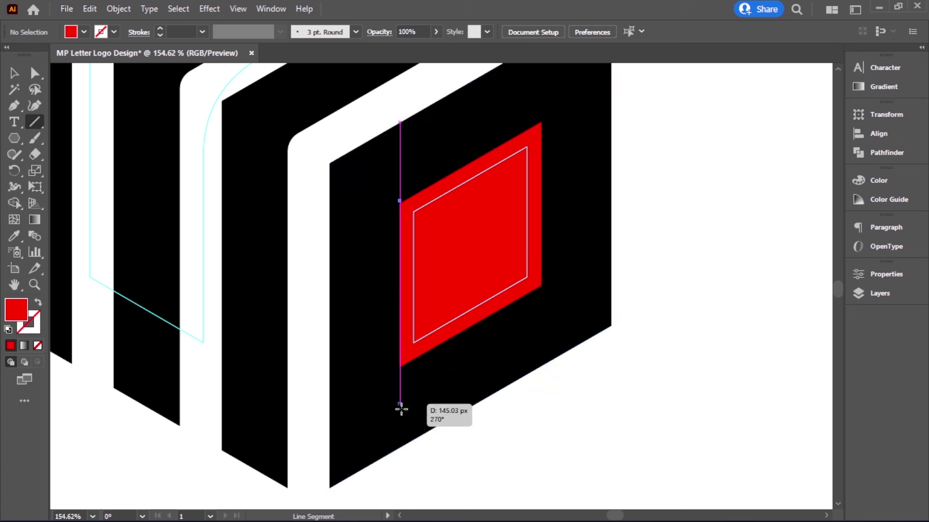
{"action": "left_click_drag", "start_coordinate": [400, 471], "coordinate": [400, 479]}
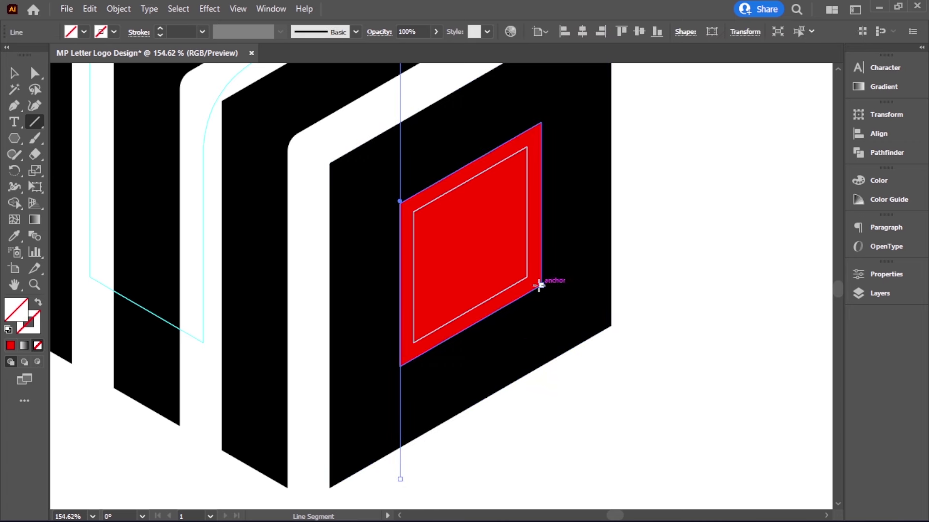
{"action": "left_click_drag", "start_coordinate": [538, 283], "coordinate": [326, 421]}
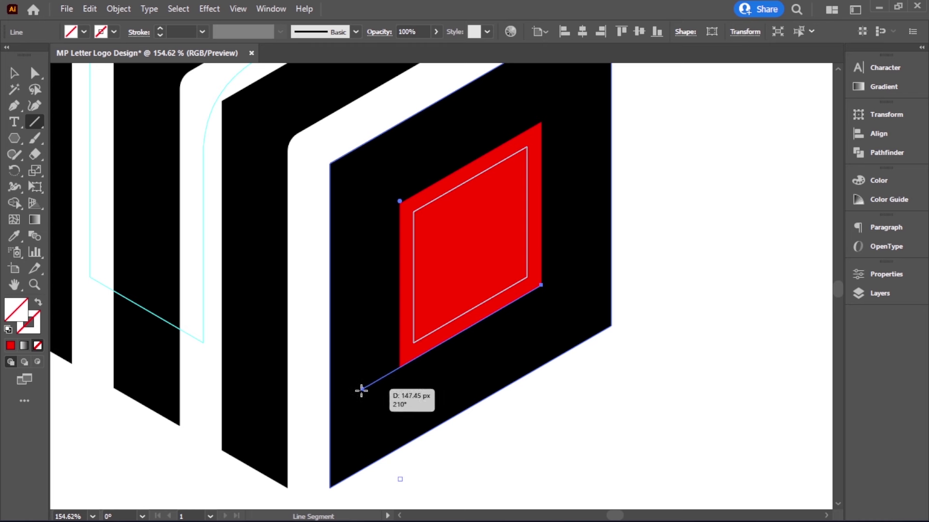
{"action": "left_click_drag", "start_coordinate": [326, 422], "coordinate": [400, 366]}
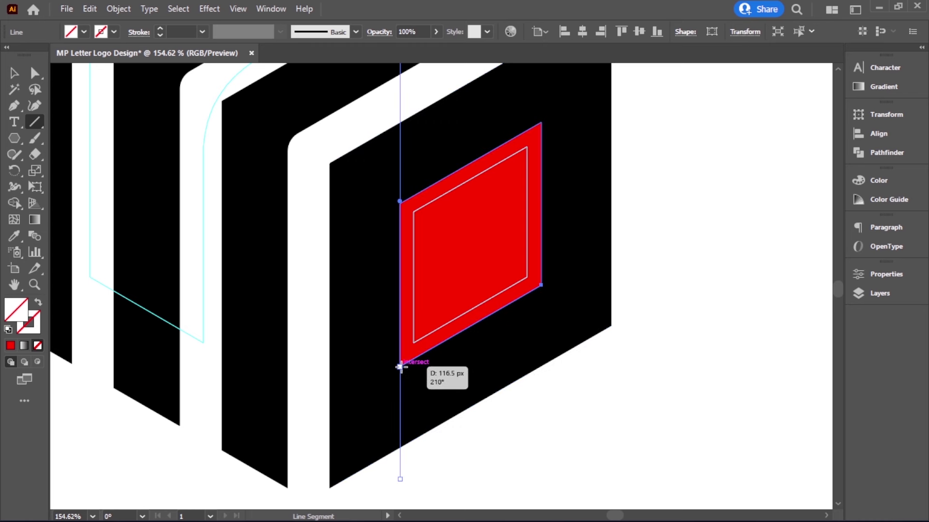
{"action": "key", "text": "alt"}
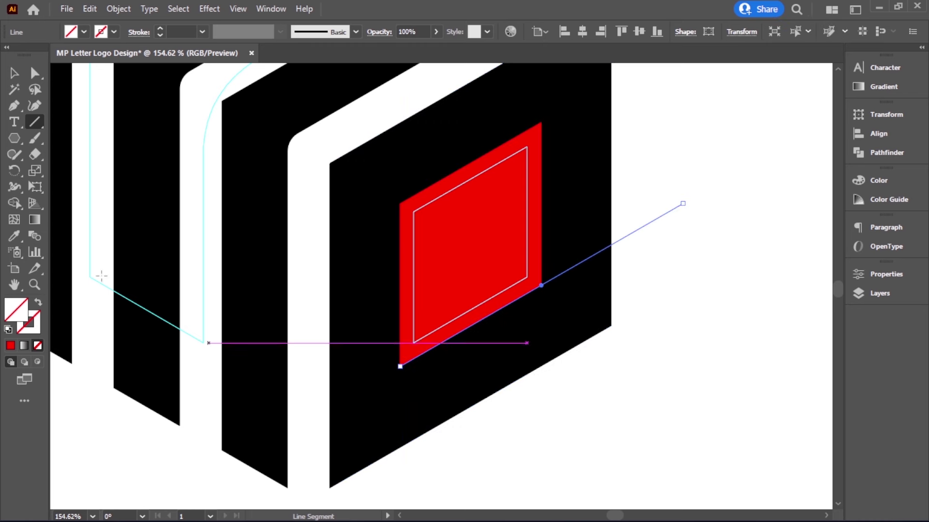
Trim away the black area below the red square with Shape Builder.
{"action": "key", "text": "v"}
{"action": "left_click", "coordinate": [526, 441]}
{"action": "left_click_drag", "start_coordinate": [527, 444], "coordinate": [527, 404]}
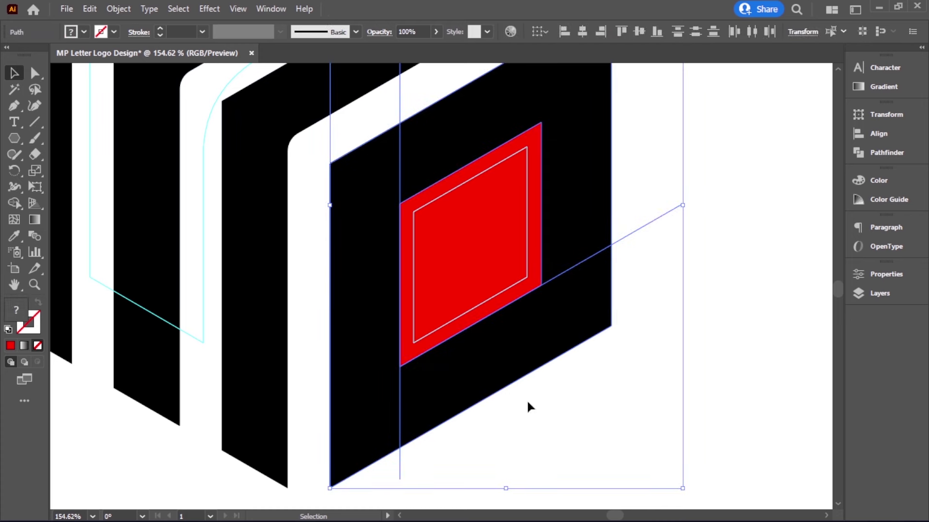
{"action": "left_click", "coordinate": [14, 204]}
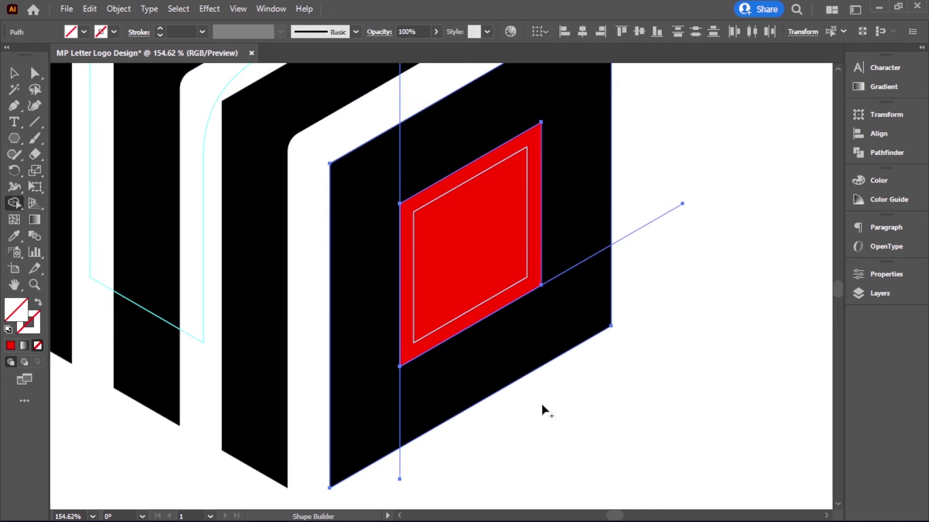
{"action": "left_click", "coordinate": [495, 375], "text": "alt"}
{"action": "key", "text": "v"}
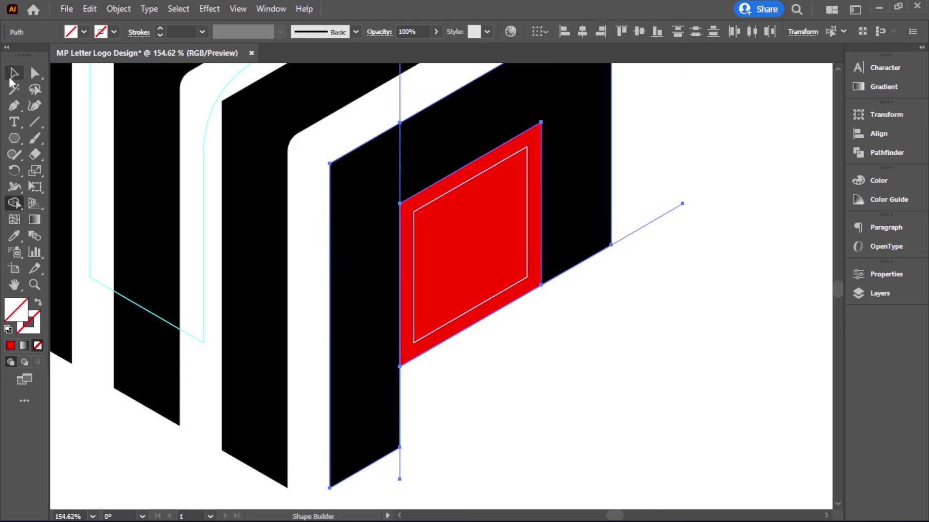
{"action": "left_click", "coordinate": [621, 272]}
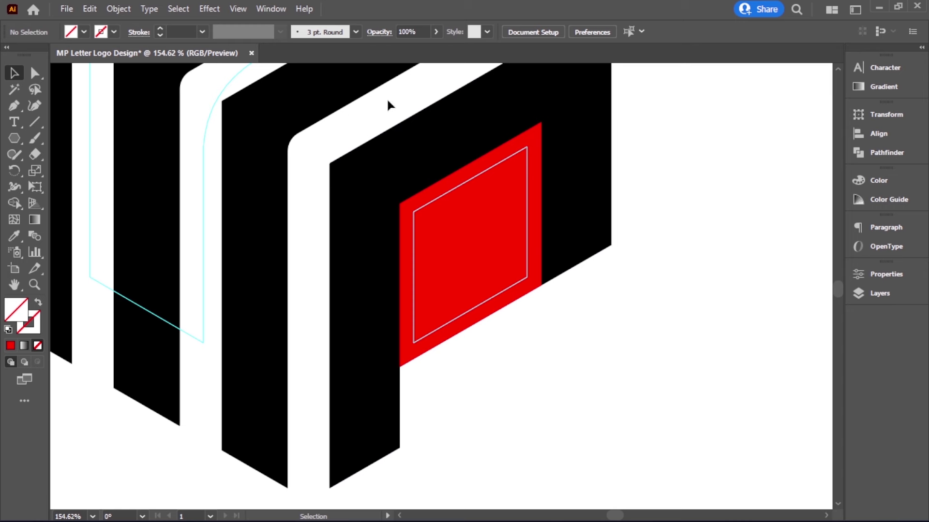
{"action": "left_click_drag", "start_coordinate": [375, 114], "coordinate": [411, 131]}
Give the diagonal line under the red square a 50 pt white stroke and outline it into a band.
{"action": "left_click", "coordinate": [547, 433]}
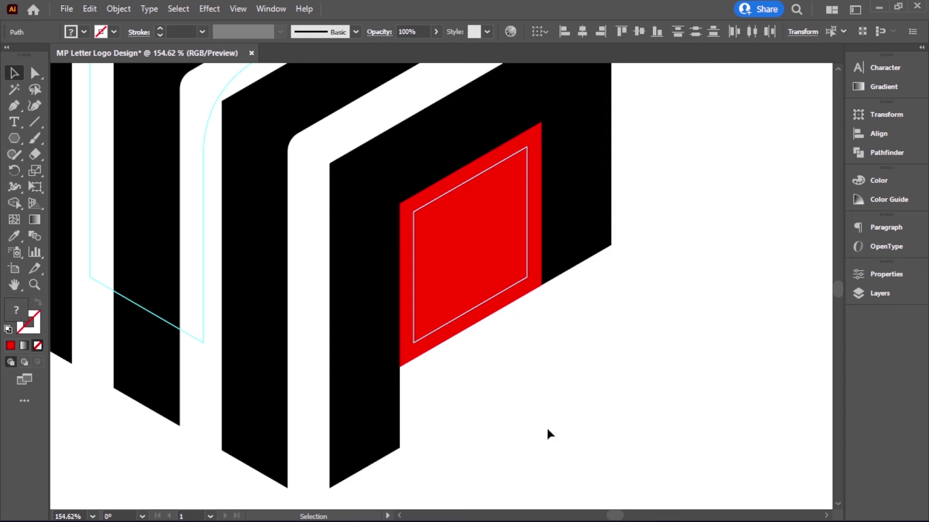
{"action": "left_click", "coordinate": [394, 471]}
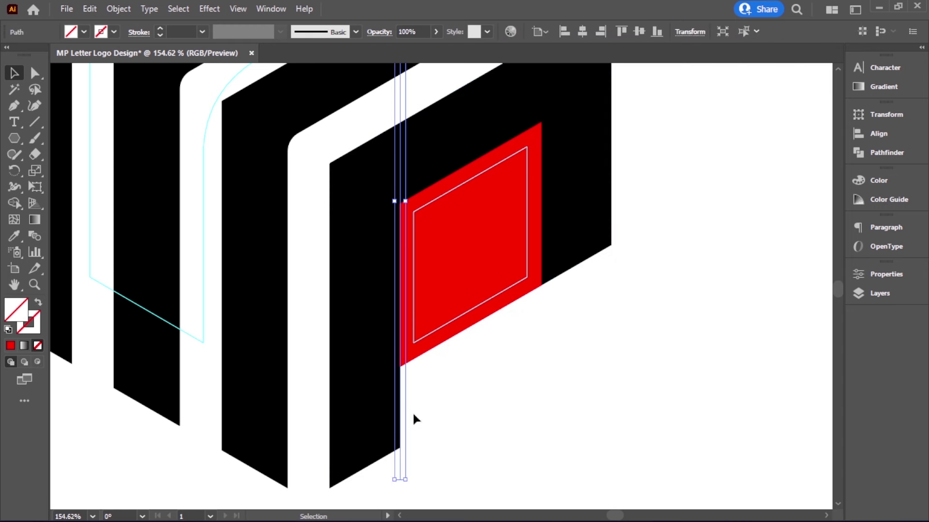
{"action": "left_click", "coordinate": [473, 450]}
{"action": "left_click", "coordinate": [649, 221]}
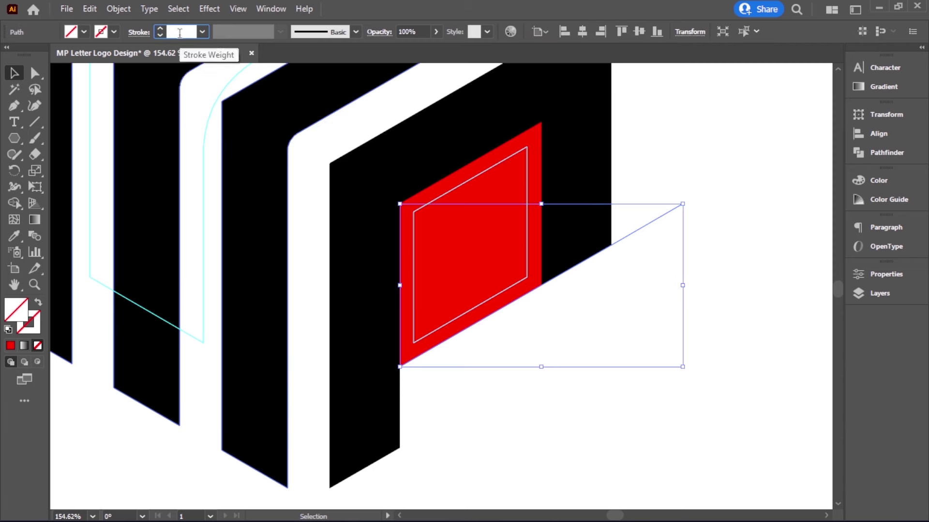
{"action": "left_click", "coordinate": [183, 32]}
{"action": "type", "text": "50"}
{"action": "key", "text": "Return"}
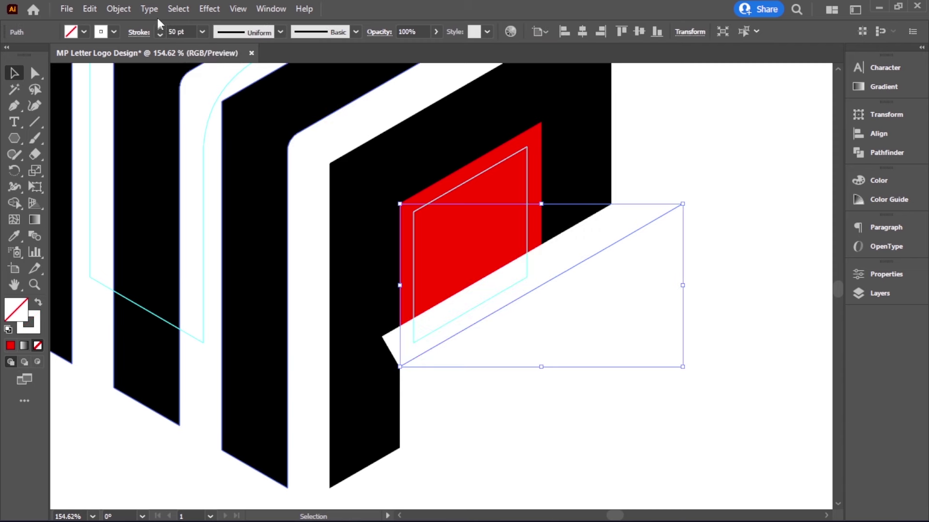
{"action": "left_click", "coordinate": [122, 9]}
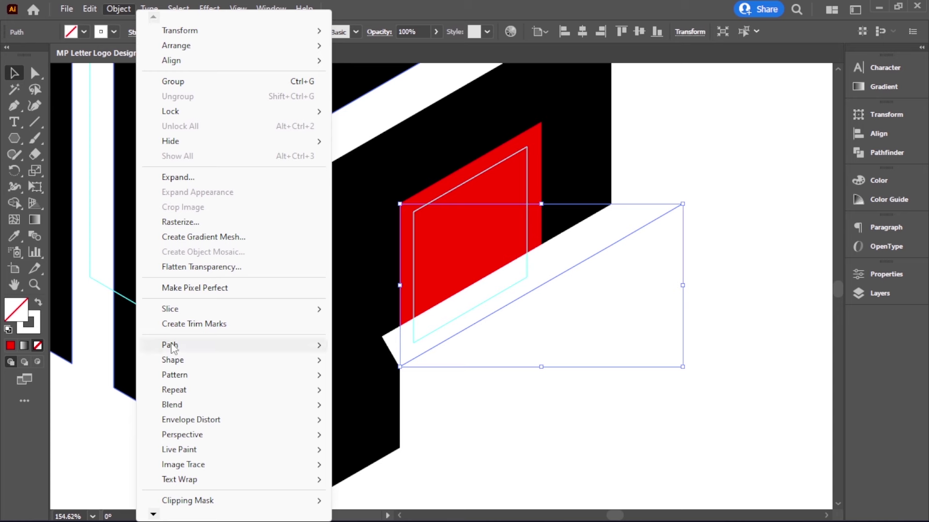
{"action": "left_click", "coordinate": [367, 207]}
{"action": "left_click", "coordinate": [709, 424]}
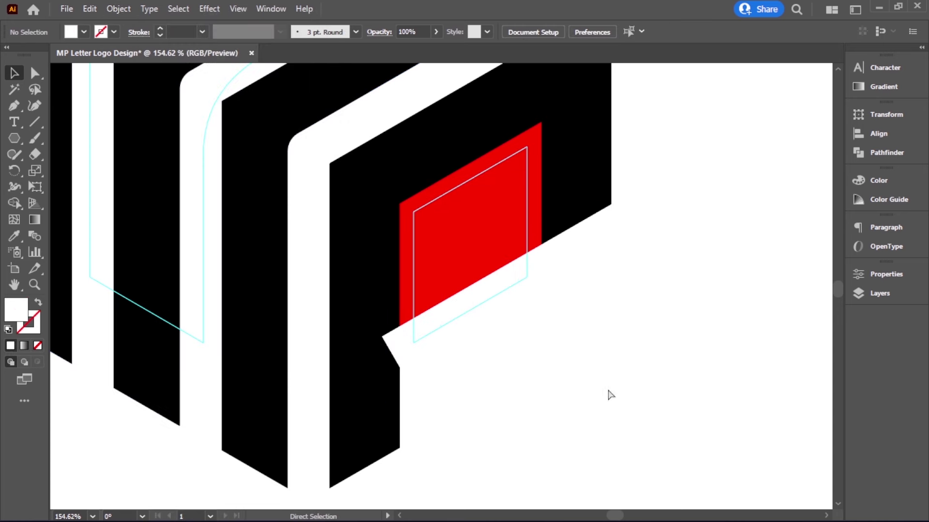
{"action": "scroll", "coordinate": [622, 398], "scroll_direction": "up", "scroll_amount": 3}
Position the white band across the red square's edge.
{"action": "mouse_move", "coordinate": [476, 319]}
{"action": "left_mouse_down"}
{"action": "mouse_move", "coordinate": [439, 293]}
{"action": "mouse_move", "coordinate": [414, 342]}
{"action": "left_mouse_up"}
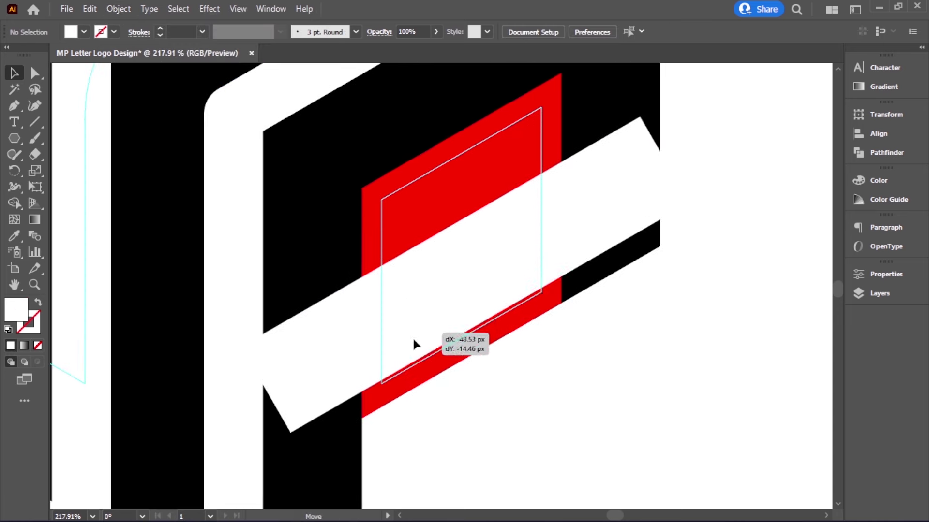
{"action": "left_click", "coordinate": [556, 447]}
{"action": "scroll", "coordinate": [591, 442], "scroll_direction": "up", "scroll_amount": 3}
{"action": "mouse_move", "coordinate": [476, 233]}
{"action": "left_mouse_down"}
{"action": "mouse_move", "coordinate": [465, 271]}
{"action": "mouse_move", "coordinate": [462, 241]}
{"action": "left_mouse_up"}
{"action": "left_click", "coordinate": [378, 374]}
{"action": "scroll", "coordinate": [472, 213], "scroll_direction": "up", "scroll_amount": 5}
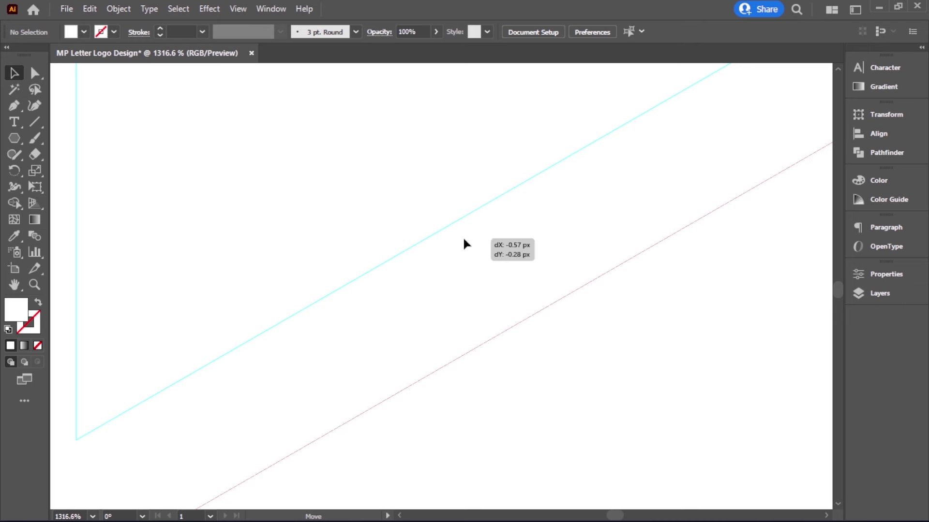
{"action": "left_click", "coordinate": [559, 403]}
{"action": "scroll", "coordinate": [440, 249], "scroll_direction": "down", "scroll_amount": 5}
{"action": "scroll", "coordinate": [440, 249], "scroll_direction": "down", "scroll_amount": 3}
{"action": "left_click_drag", "start_coordinate": [524, 368], "coordinate": [670, 360]}
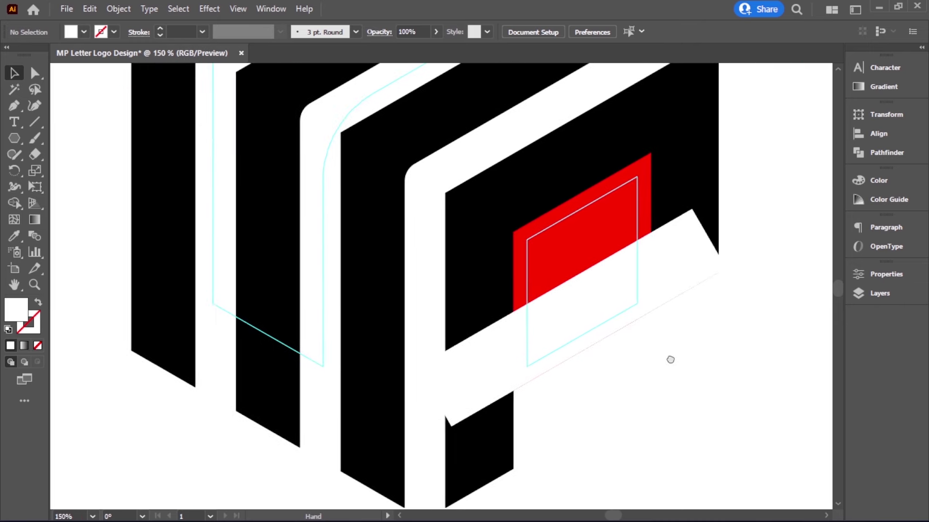
Fill the red region above the white band yellow using Shape Builder.
{"action": "left_click", "coordinate": [585, 311]}
{"action": "left_click", "coordinate": [584, 241], "text": "shift"}
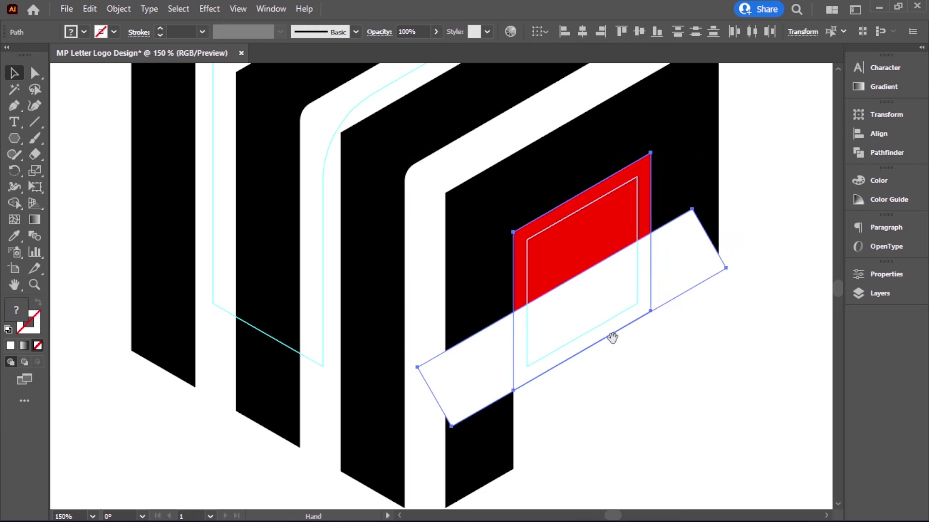
{"action": "left_click_drag", "start_coordinate": [612, 337], "coordinate": [561, 336]}
{"action": "left_click", "coordinate": [22, 203]}
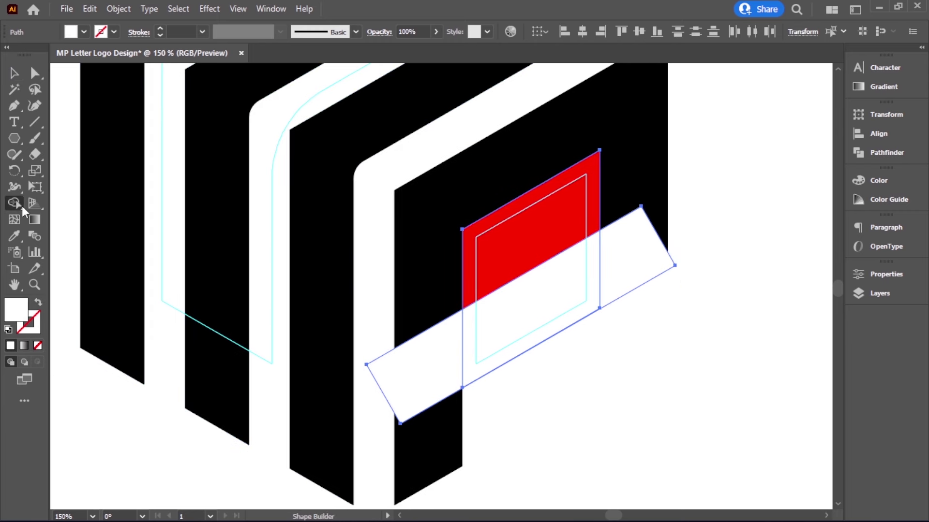
{"action": "left_click", "coordinate": [78, 35]}
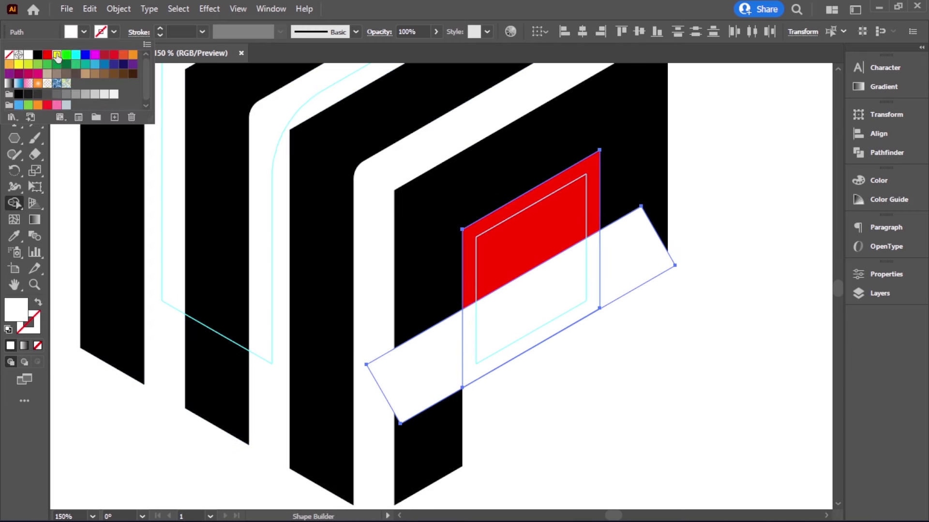
{"action": "left_click", "coordinate": [57, 56]}
{"action": "left_click", "coordinate": [539, 237]}
Delete the white band and the leftover red piece.
{"action": "left_click", "coordinate": [14, 73]}
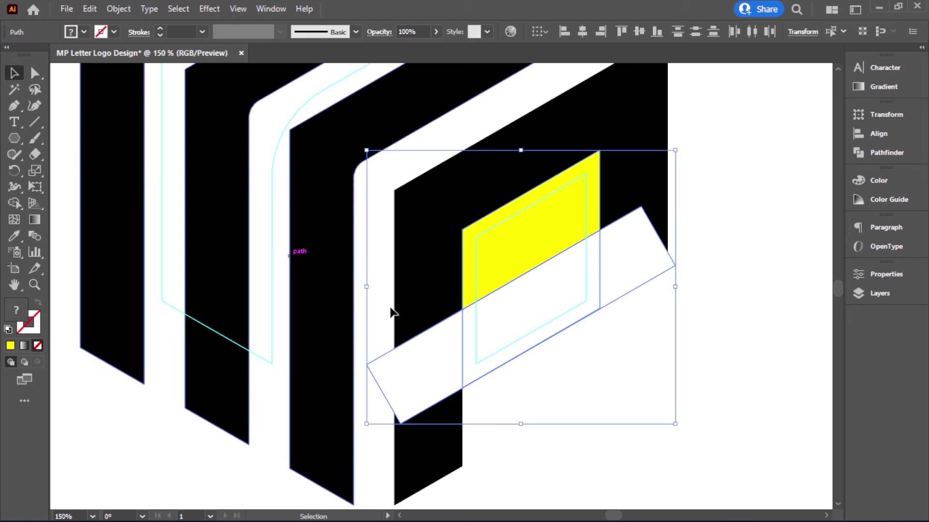
{"action": "left_click", "coordinate": [559, 364]}
{"action": "left_click", "coordinate": [529, 303]}
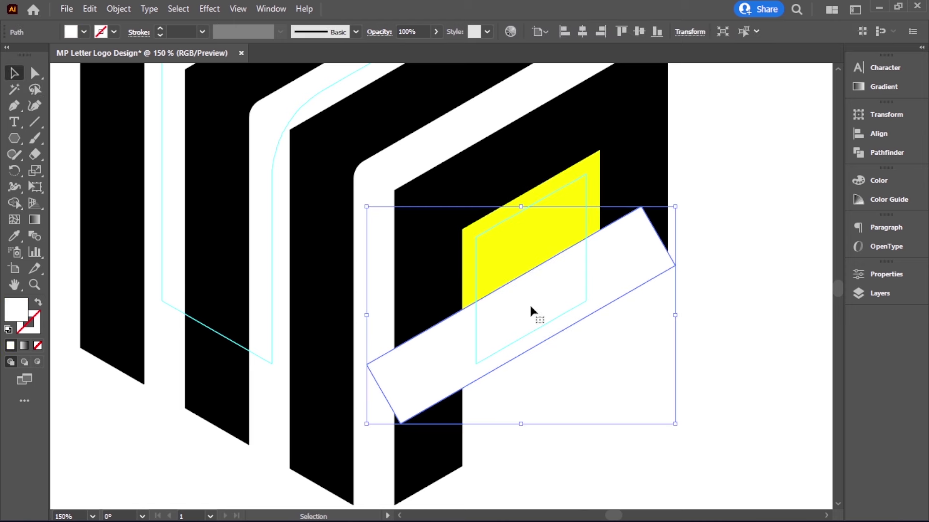
{"action": "key", "text": "Delete"}
{"action": "mouse_move", "coordinate": [543, 311]}
{"action": "left_mouse_down"}
{"action": "mouse_move", "coordinate": [582, 382]}
{"action": "mouse_move", "coordinate": [614, 375]}
{"action": "left_mouse_up"}
{"action": "key", "text": "Delete"}
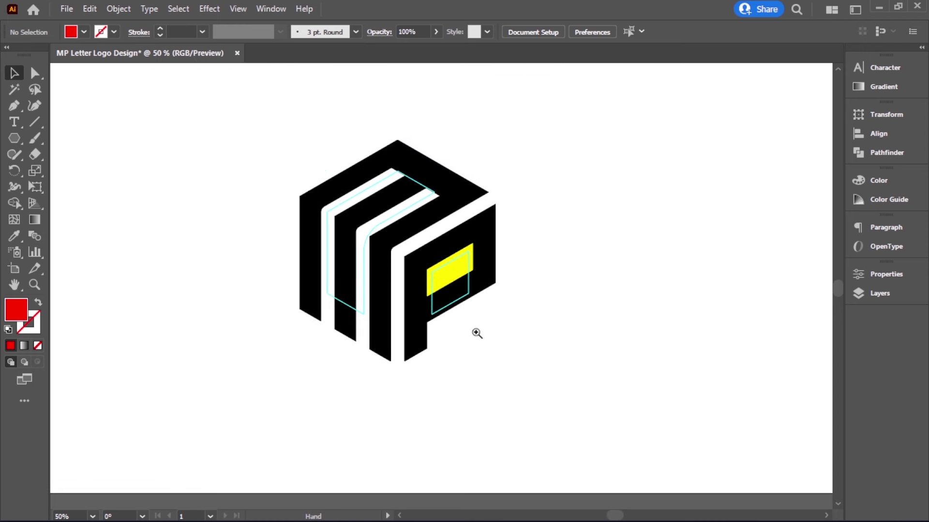
{"action": "left_click_drag", "start_coordinate": [497, 327], "coordinate": [556, 372]}
Hide the cyan guides and zoom in on the logo.
{"action": "right_click", "coordinate": [558, 370]}
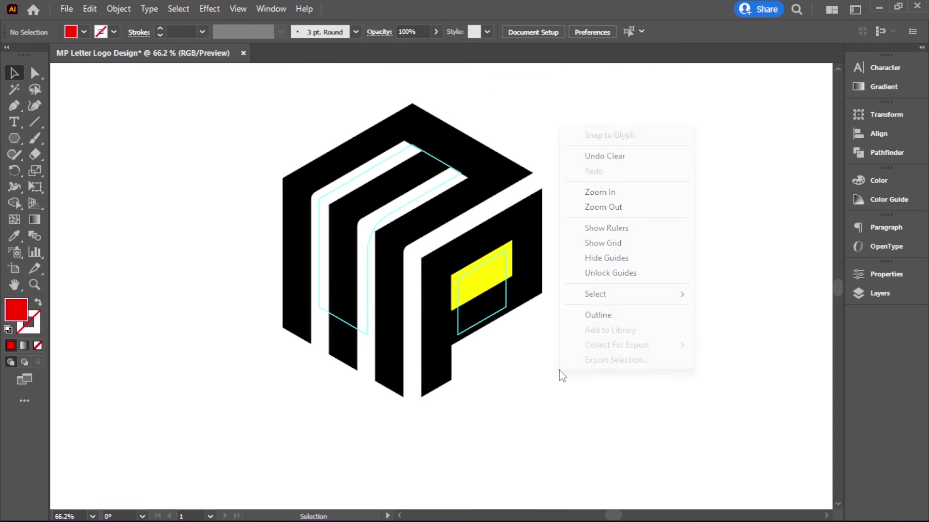
{"action": "left_click", "coordinate": [602, 258]}
{"action": "left_click", "coordinate": [492, 320]}
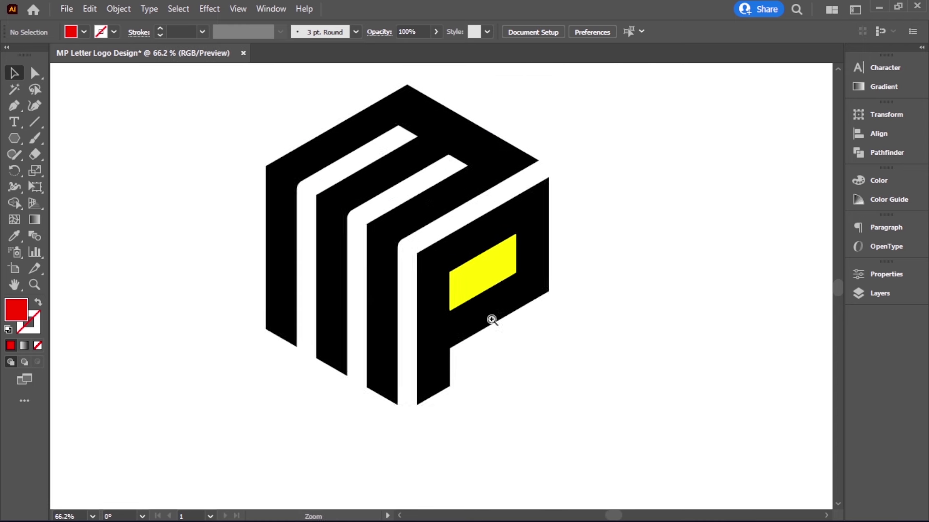
{"action": "left_click_drag", "start_coordinate": [492, 319], "coordinate": [571, 360]}
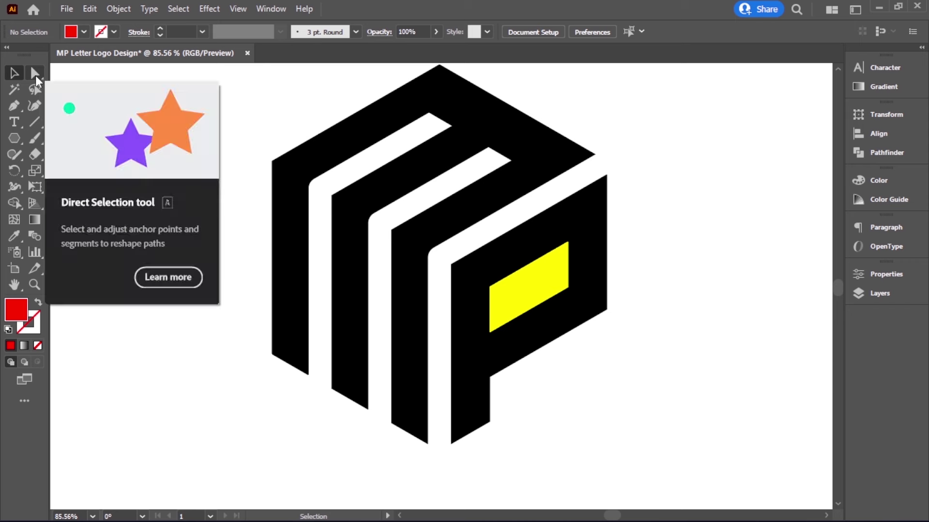
Round the selected corner anchors of the M and P letters with the live corner widget.
{"action": "left_click", "coordinate": [35, 72]}
{"action": "left_click", "coordinate": [271, 161]}
{"action": "left_click", "coordinate": [237, 356]}
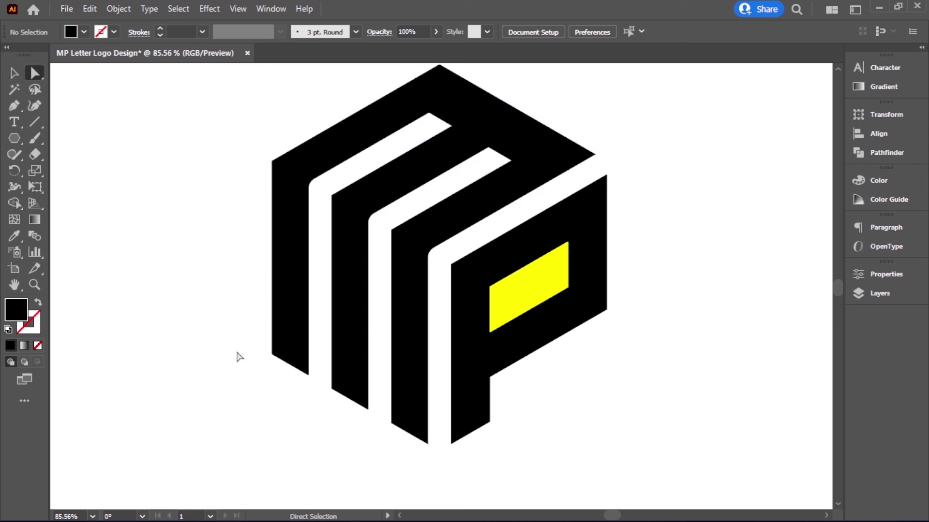
{"action": "left_click_drag", "start_coordinate": [265, 172], "coordinate": [278, 156]}
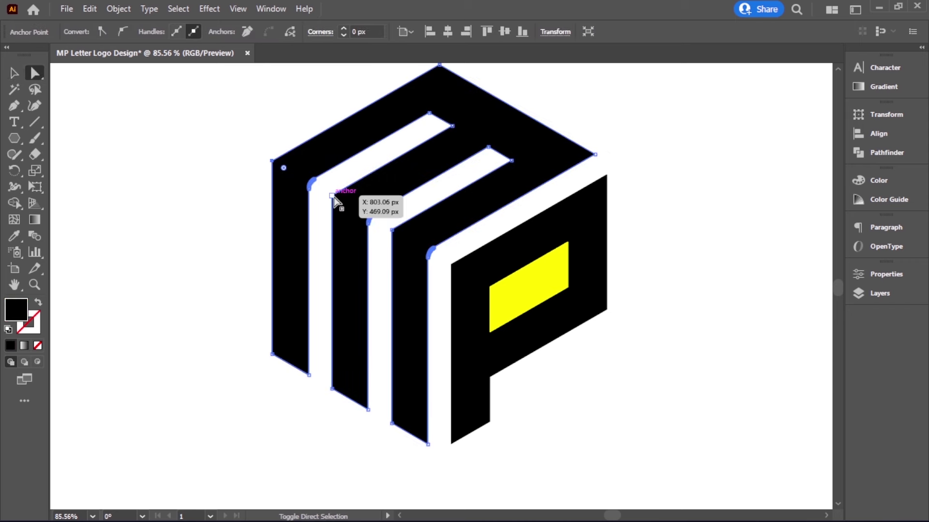
{"action": "left_click_drag", "start_coordinate": [321, 201], "coordinate": [340, 189]}
{"action": "left_click_drag", "start_coordinate": [384, 244], "coordinate": [408, 223]}
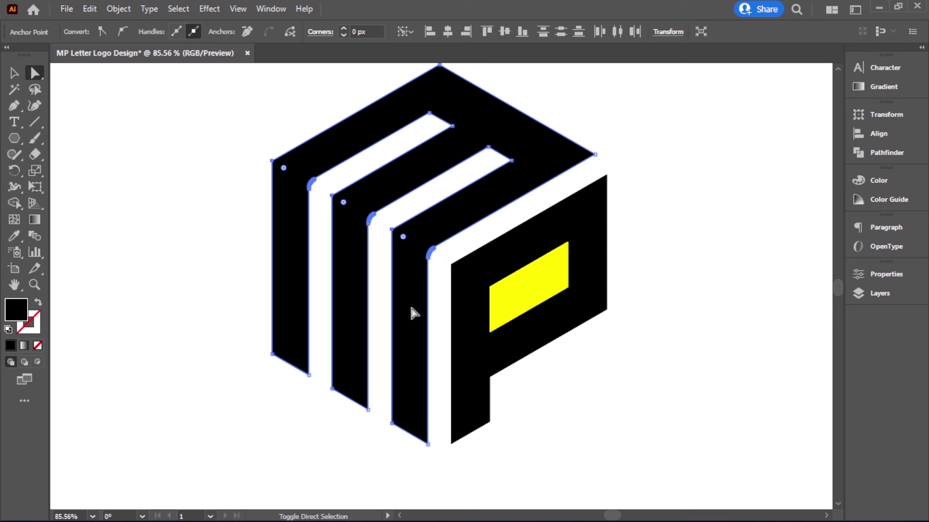
{"action": "left_click_drag", "start_coordinate": [445, 278], "coordinate": [464, 255]}
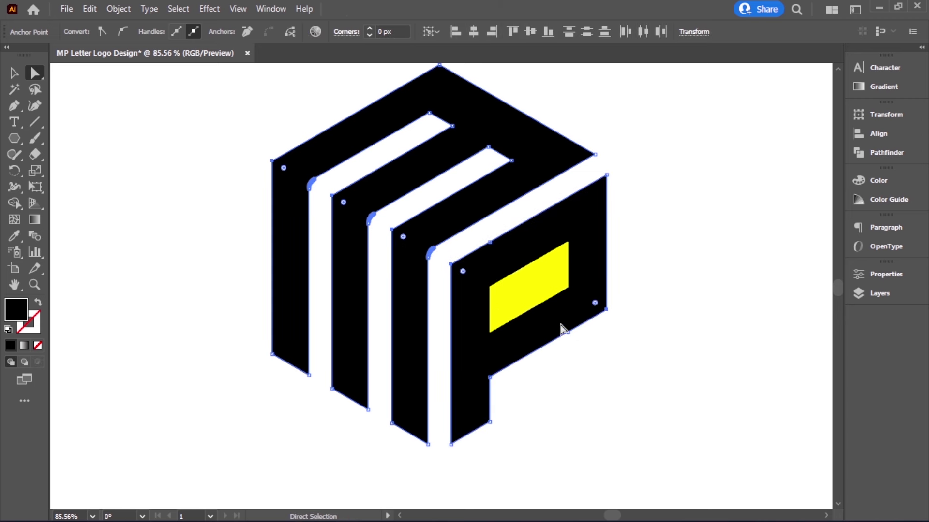
{"action": "left_click_drag", "start_coordinate": [463, 272], "coordinate": [470, 276]}
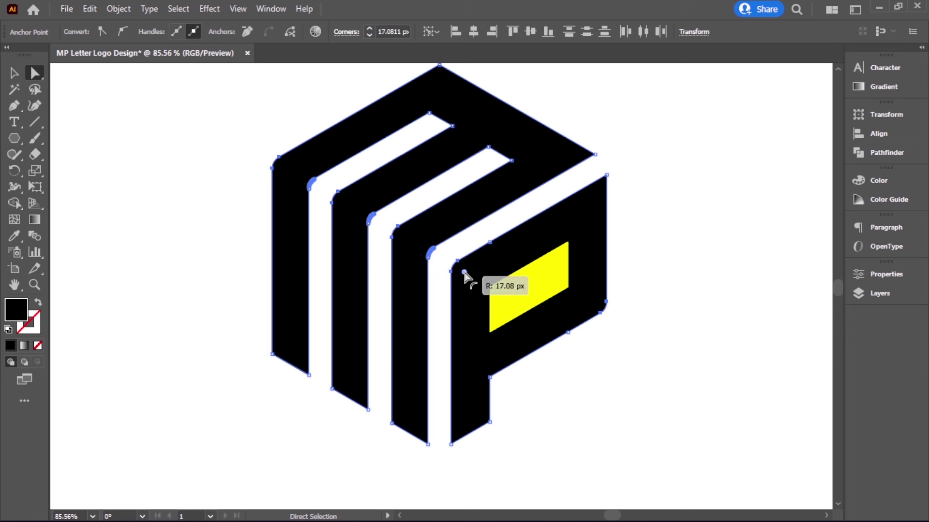
Round the top-right and bottom-left corners of the yellow shape.
{"action": "left_click", "coordinate": [586, 400]}
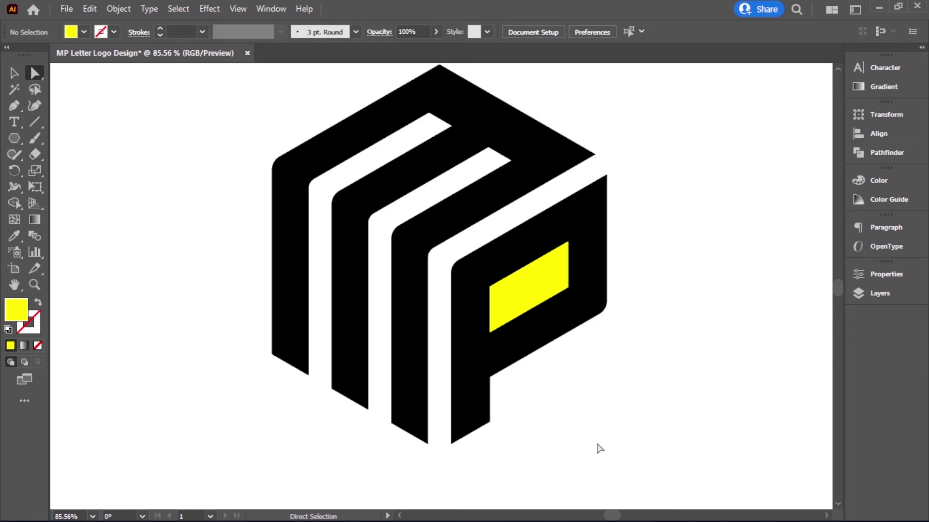
{"action": "left_click", "coordinate": [486, 314]}
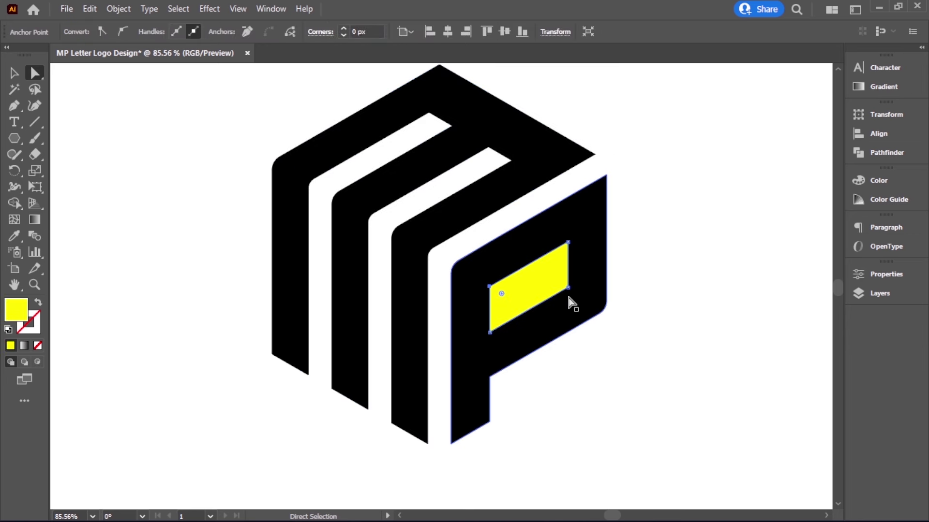
{"action": "left_click", "coordinate": [568, 287], "text": "shift"}
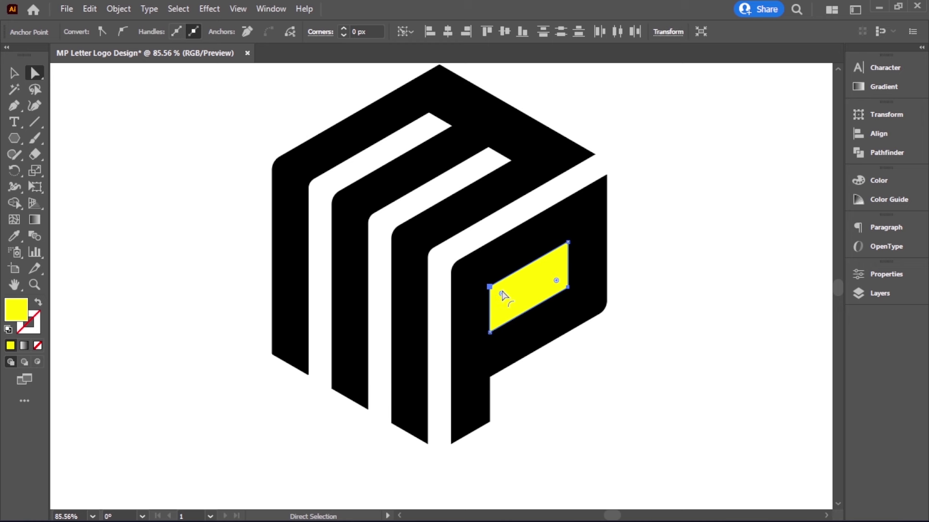
{"action": "left_click_drag", "start_coordinate": [505, 299], "coordinate": [522, 307]}
{"action": "left_click", "coordinate": [596, 379]}
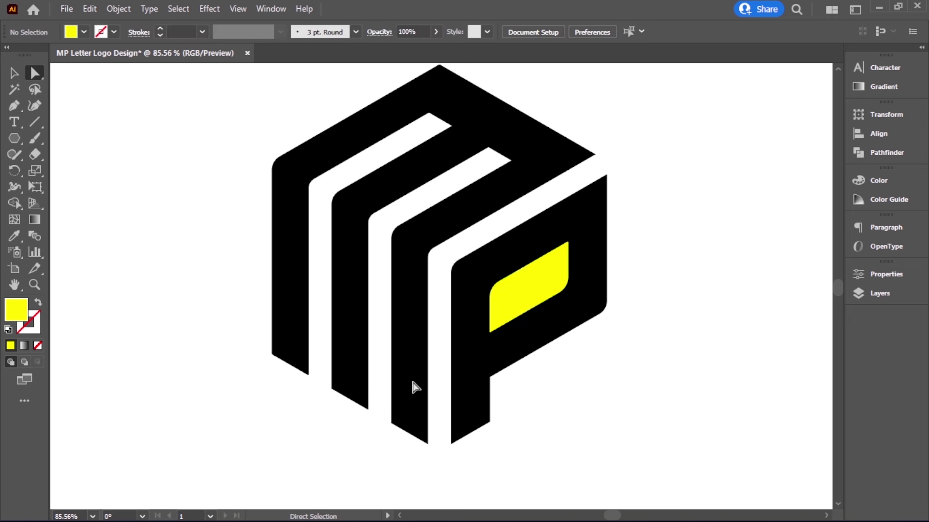
{"action": "left_click", "coordinate": [14, 73]}
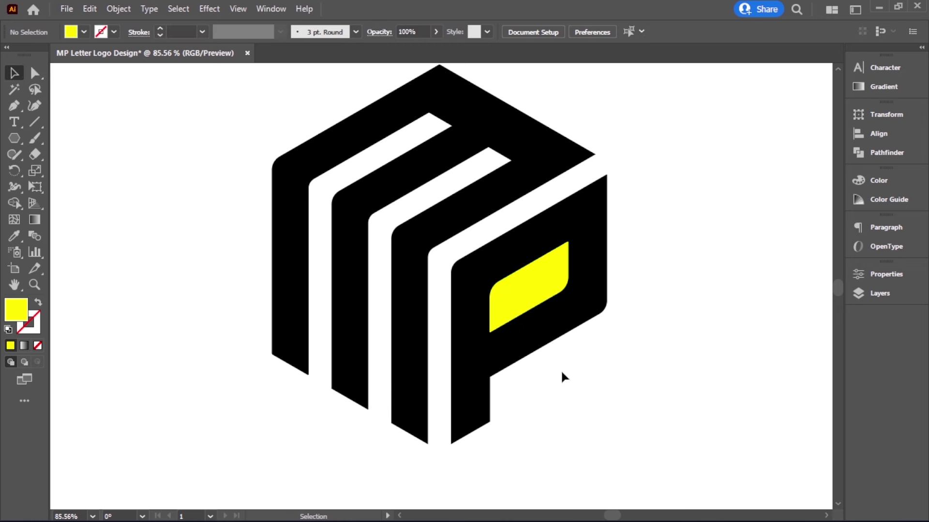
Cut the yellow shape out of the P as a hole with Pathfinder Minus Front.
{"action": "left_click_drag", "start_coordinate": [521, 286], "coordinate": [520, 283]}
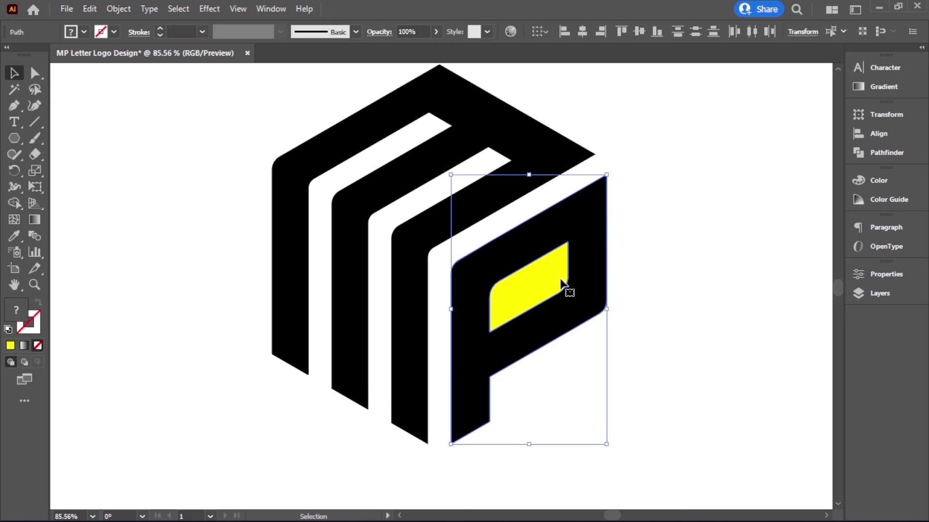
{"action": "left_click", "coordinate": [885, 153]}
{"action": "left_click", "coordinate": [725, 145]}
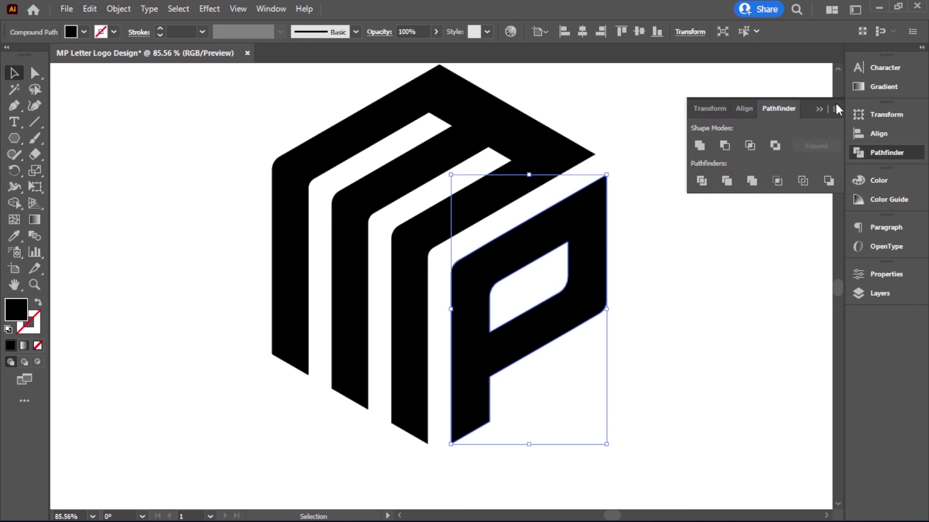
{"action": "left_click", "coordinate": [758, 233]}
{"action": "key", "text": "ctrl+0"}
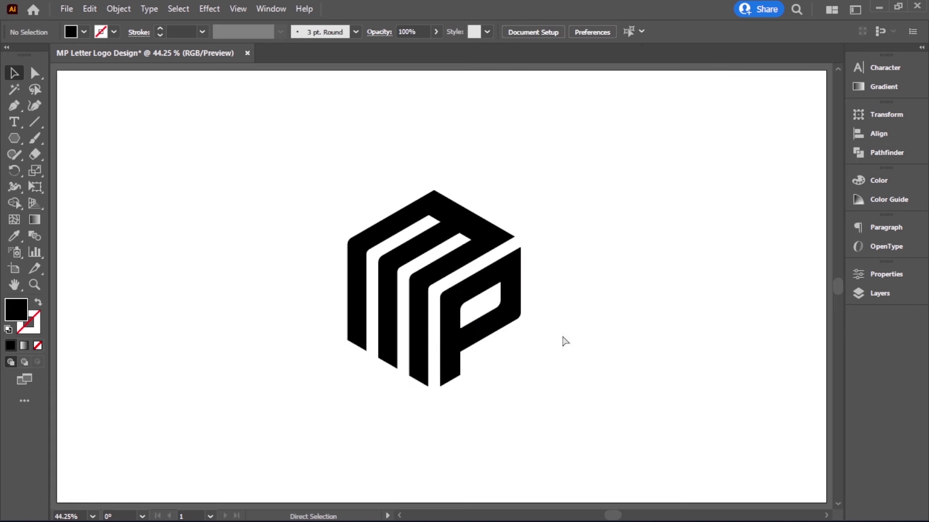
Fill the M orange and the P light blue.
{"action": "left_click", "coordinate": [511, 240]}
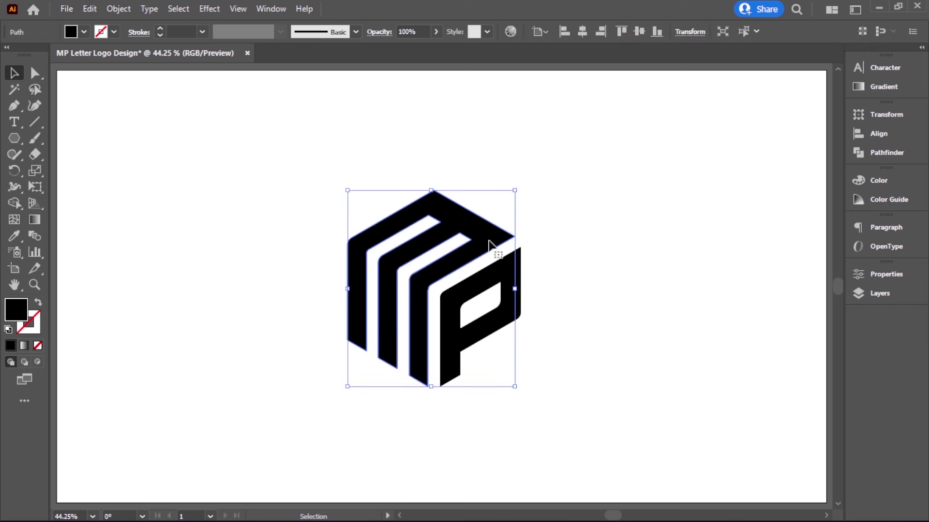
{"action": "left_click", "coordinate": [84, 32]}
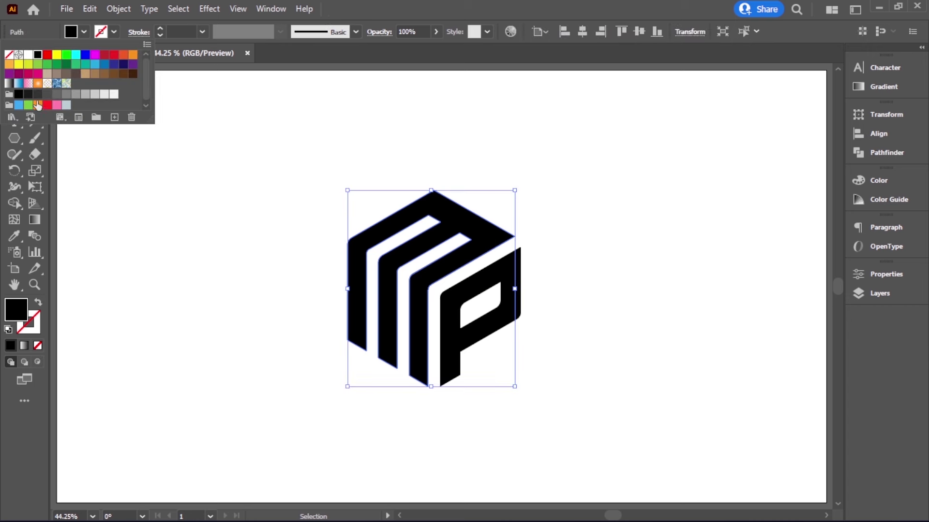
{"action": "left_click", "coordinate": [37, 104]}
{"action": "left_click", "coordinate": [694, 320]}
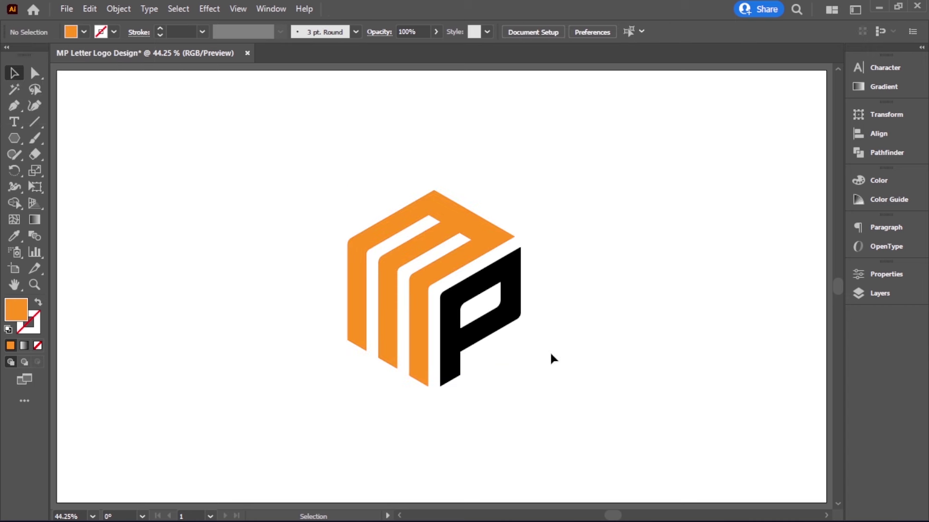
{"action": "left_click", "coordinate": [509, 317]}
{"action": "left_click", "coordinate": [84, 32]}
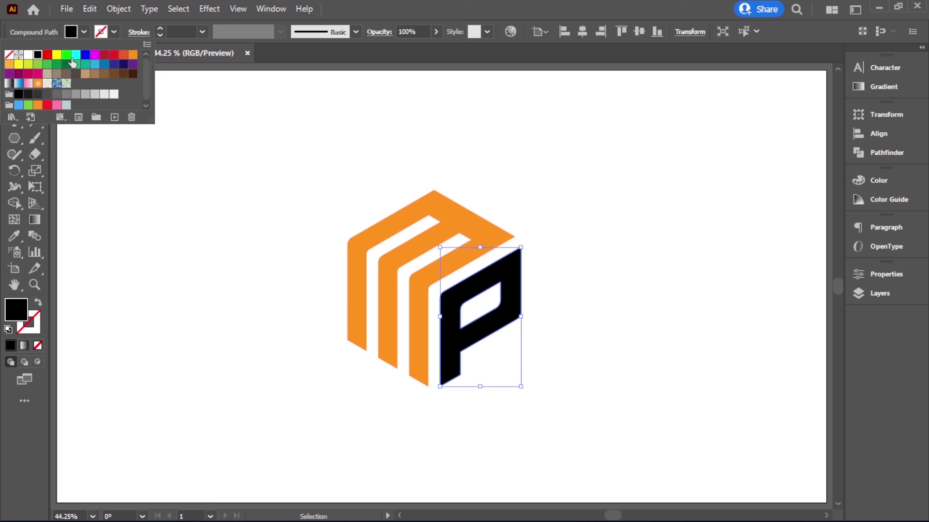
{"action": "left_click", "coordinate": [18, 105]}
{"action": "left_click", "coordinate": [670, 289]}
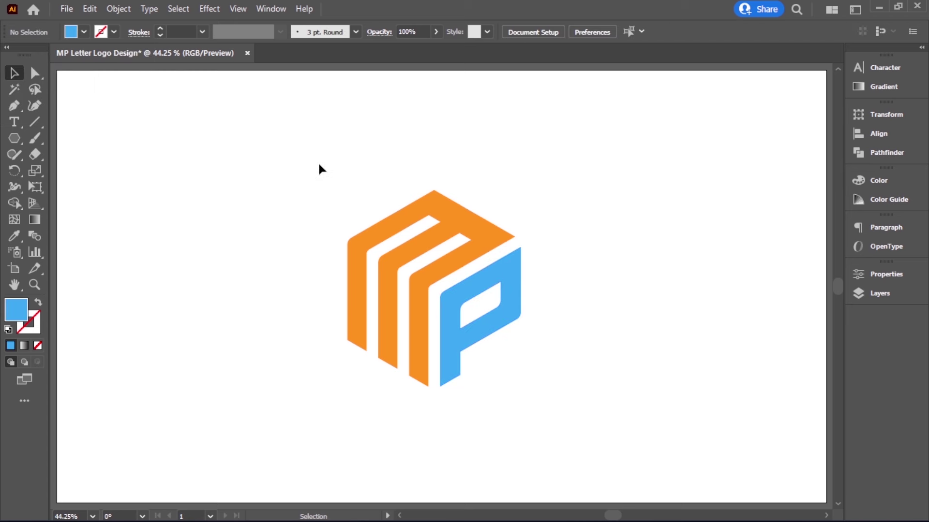
Save the document as MP Letter Logo Design.ai with default Illustrator options.
{"action": "left_click_drag", "start_coordinate": [319, 168], "coordinate": [665, 384]}
{"action": "left_click", "coordinate": [629, 361]}
{"action": "left_click", "coordinate": [68, 12]}
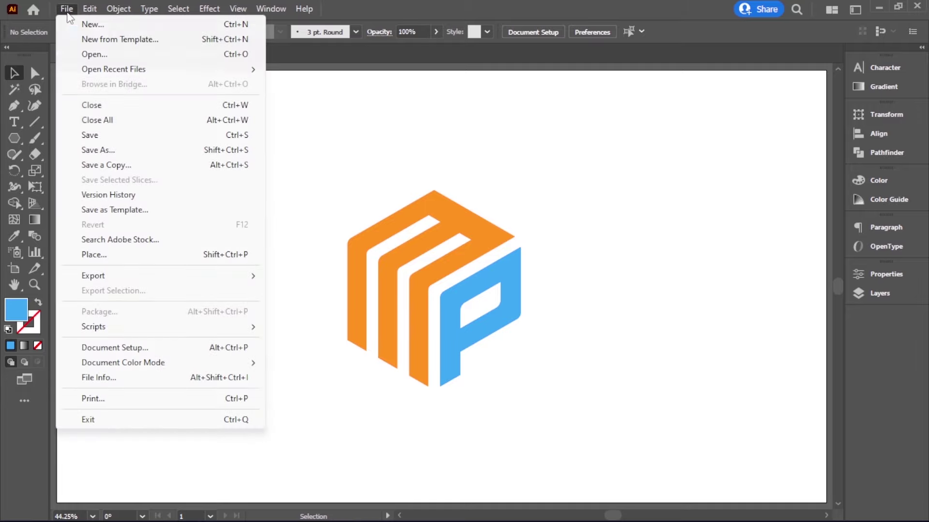
{"action": "left_click", "coordinate": [96, 150]}
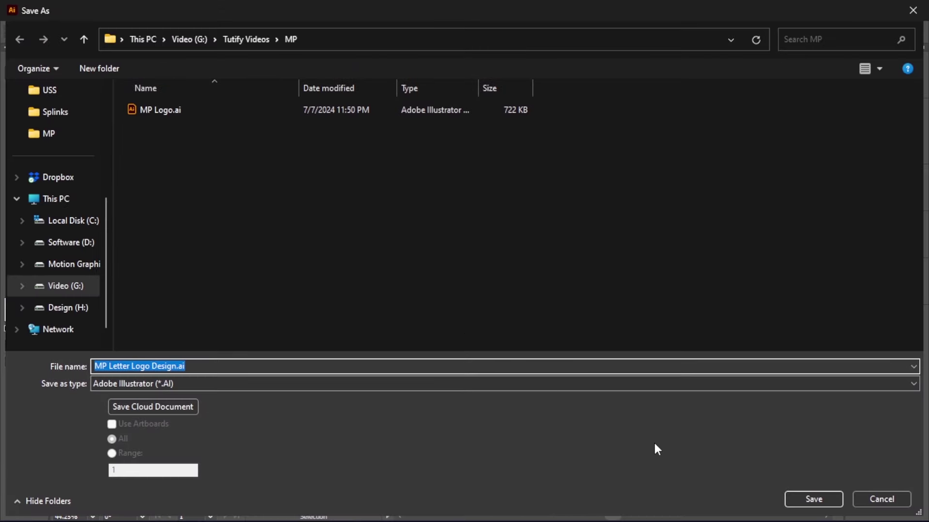
{"action": "left_click", "coordinate": [804, 500]}
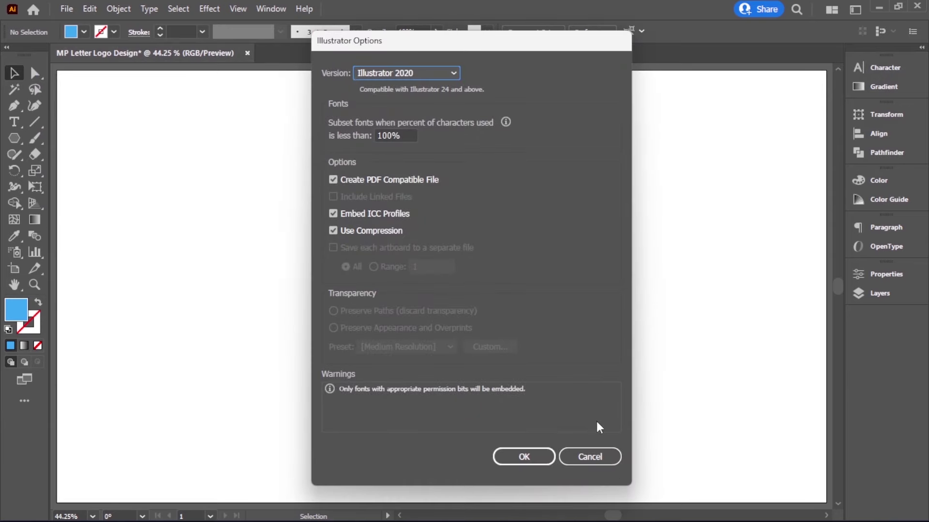
{"action": "left_click", "coordinate": [536, 459]}
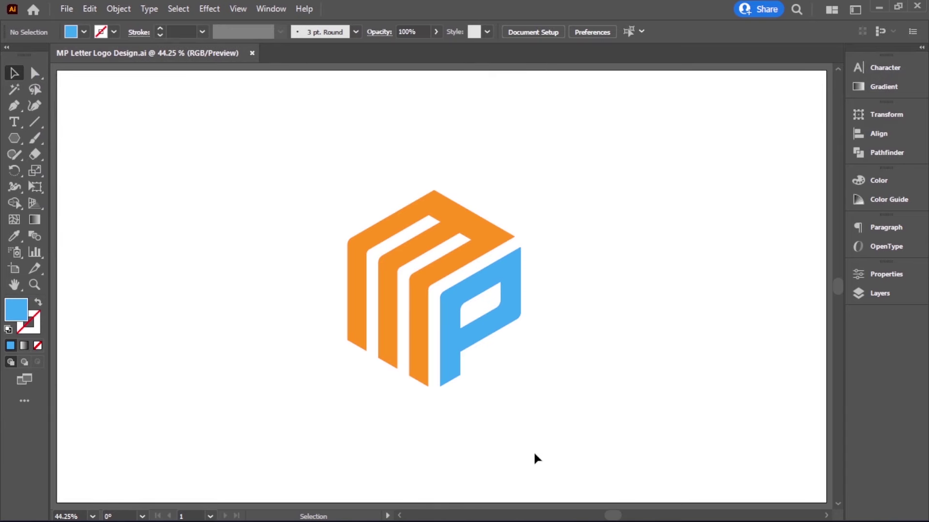
Select the entire logo and copy it to the clipboard.
{"action": "left_click_drag", "start_coordinate": [312, 198], "coordinate": [665, 403]}
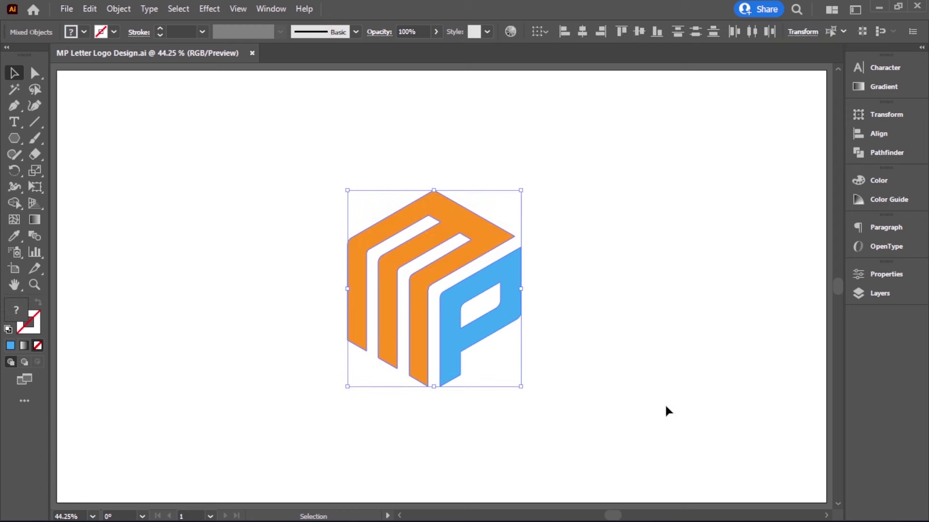
{"action": "left_click", "coordinate": [90, 9]}
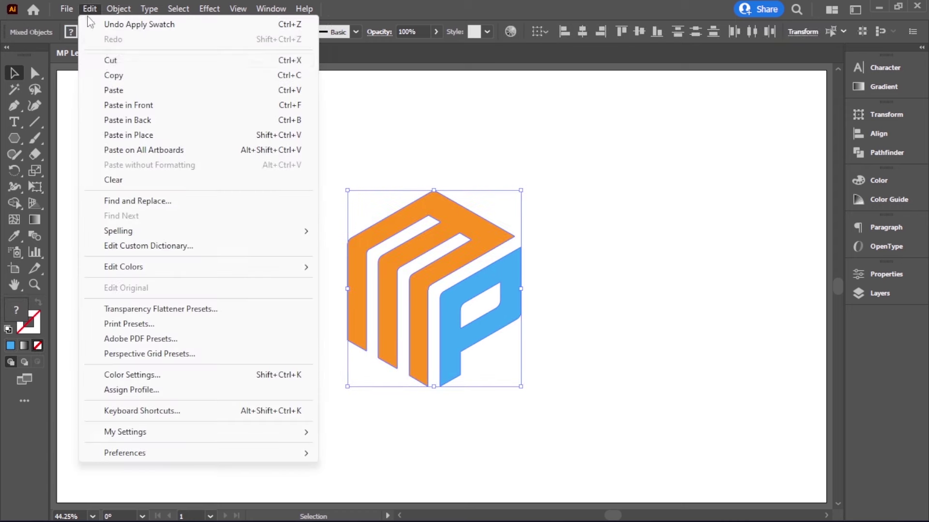
{"action": "left_click", "coordinate": [119, 77]}
{"action": "left_click", "coordinate": [515, 144]}
Open the mockup's [YOUR LOGO HERE] smart object for editing in Photoshop.
{"action": "key", "text": "alt+Tab"}
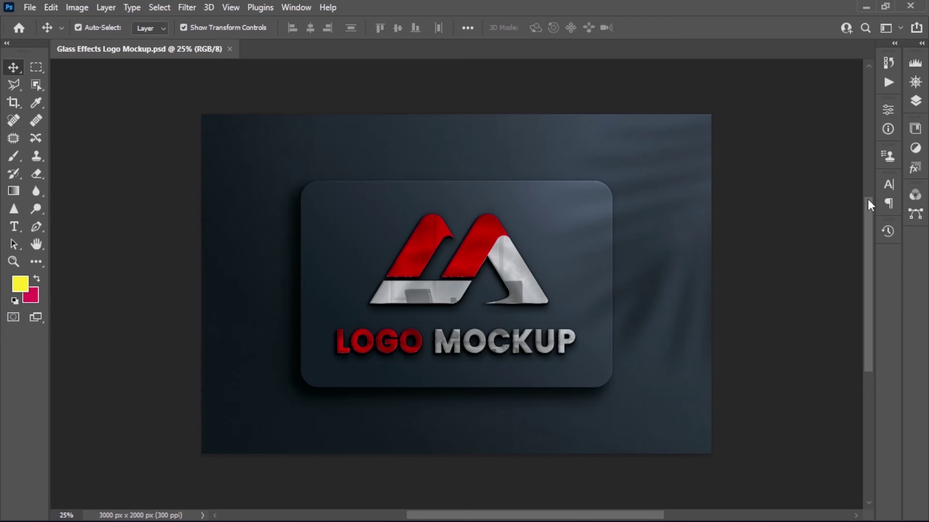
{"action": "left_click", "coordinate": [914, 102]}
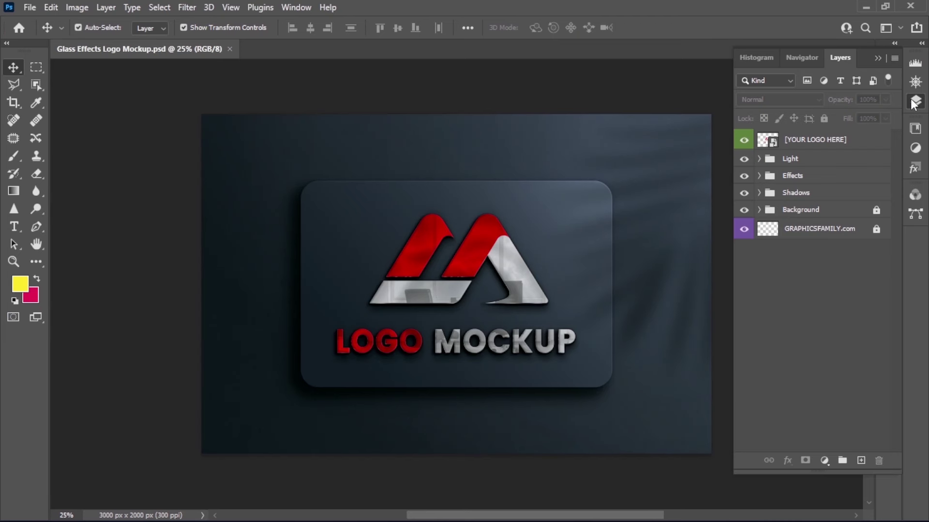
{"action": "double_click", "coordinate": [767, 140]}
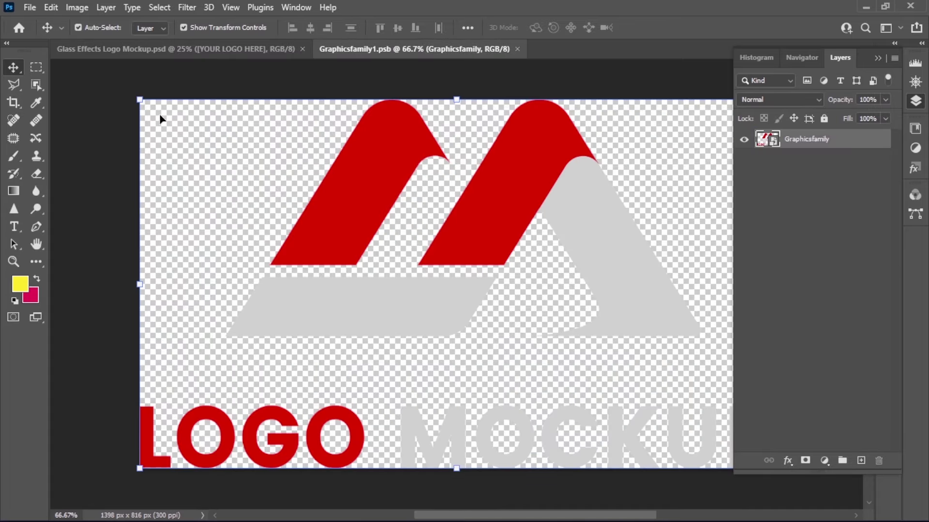
Paste the MP logo, hide the placeholder logo layer, and close the smart object.
{"action": "left_click", "coordinate": [51, 7]}
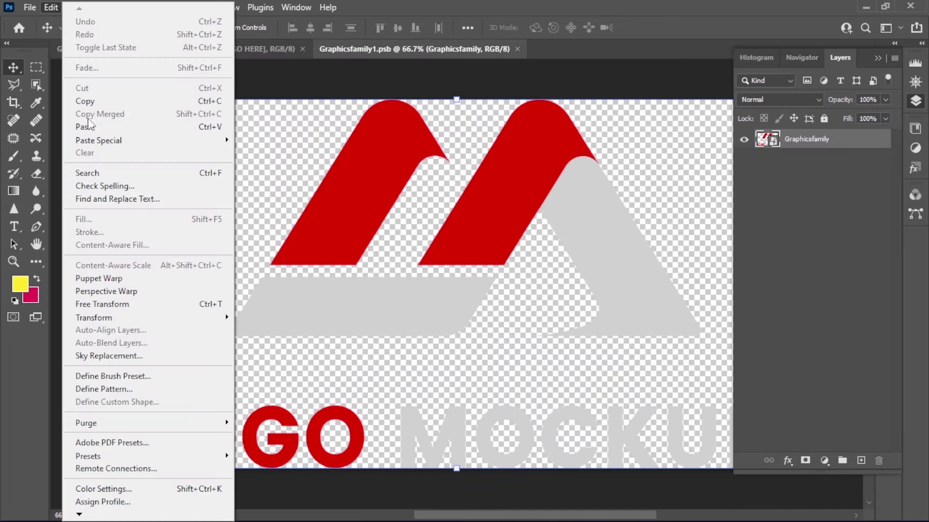
{"action": "left_click", "coordinate": [91, 127]}
{"action": "left_click", "coordinate": [629, 152]}
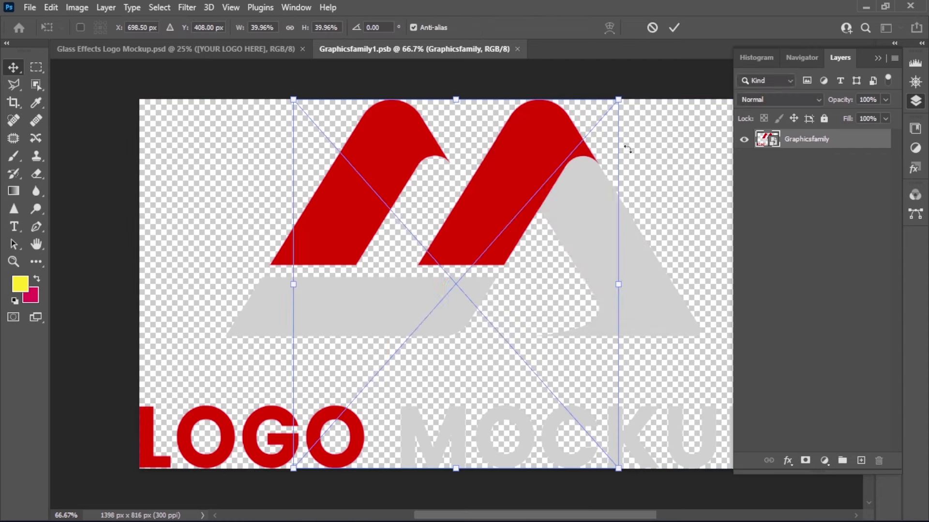
{"action": "left_click", "coordinate": [674, 28]}
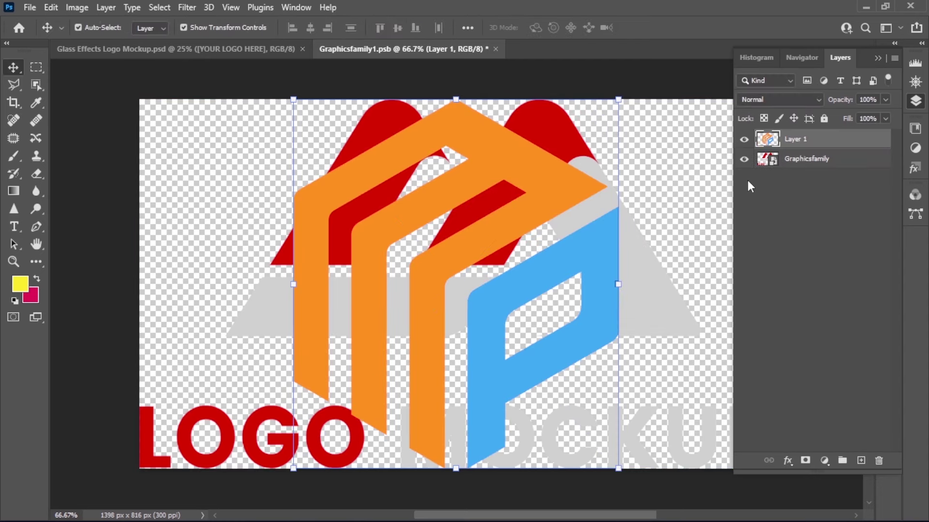
{"action": "left_click", "coordinate": [744, 160]}
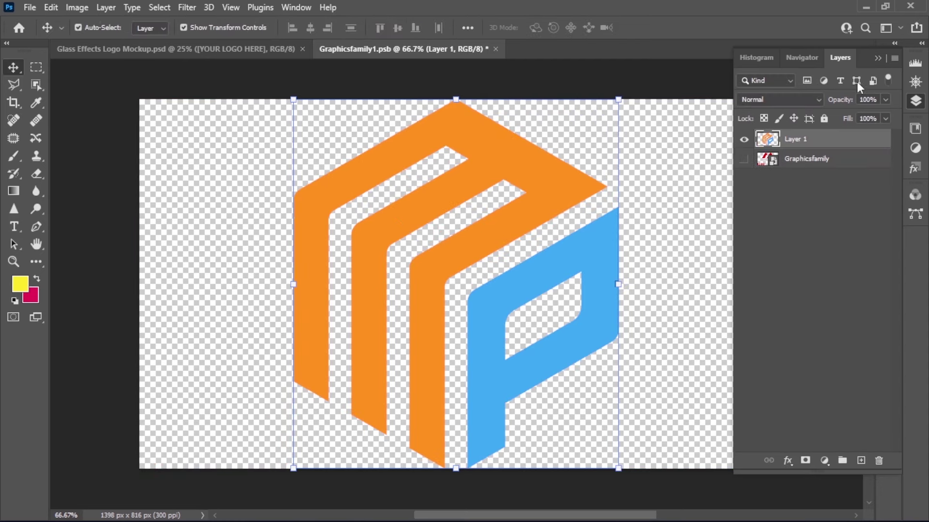
{"action": "left_click", "coordinate": [879, 59]}
{"action": "left_click", "coordinate": [495, 49]}
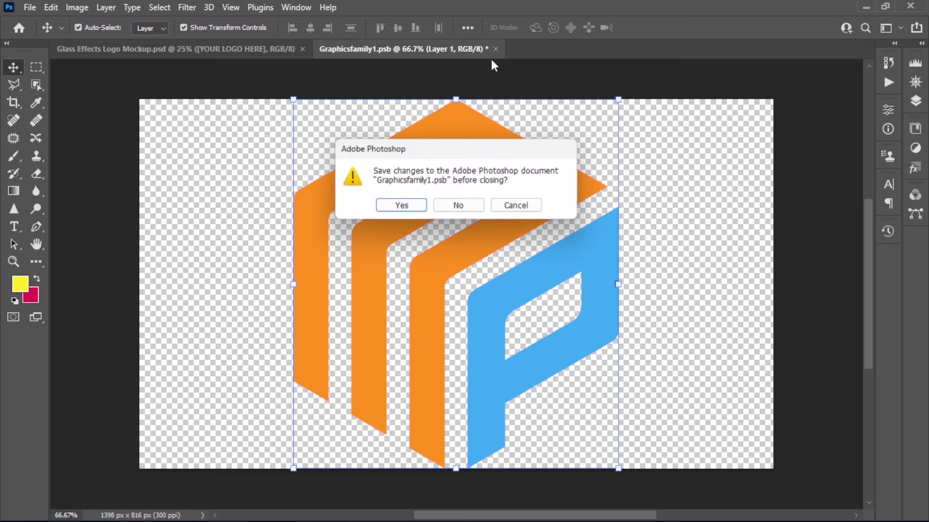
Confirm saving the smart object so the glass mockup displays the orange and blue MP cube logo.
{"action": "left_click", "coordinate": [393, 204]}
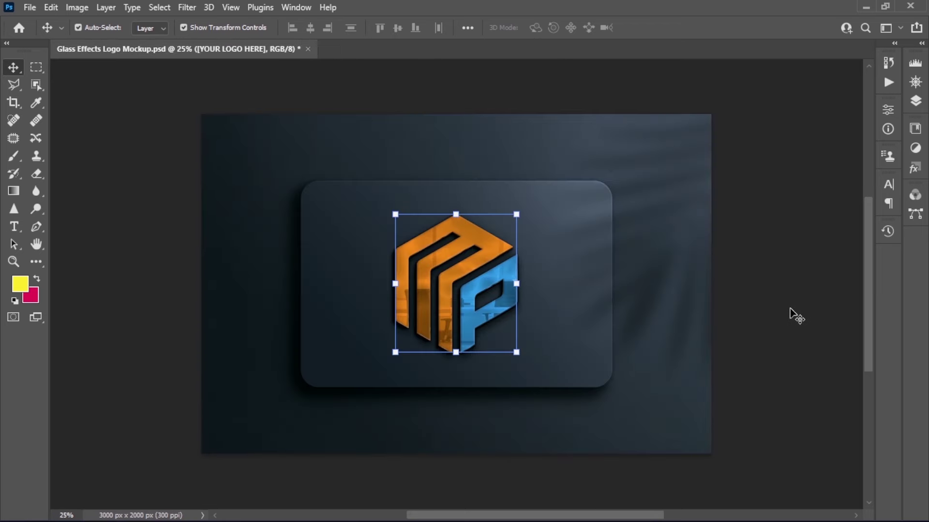
{"action": "left_click", "coordinate": [740, 298]}
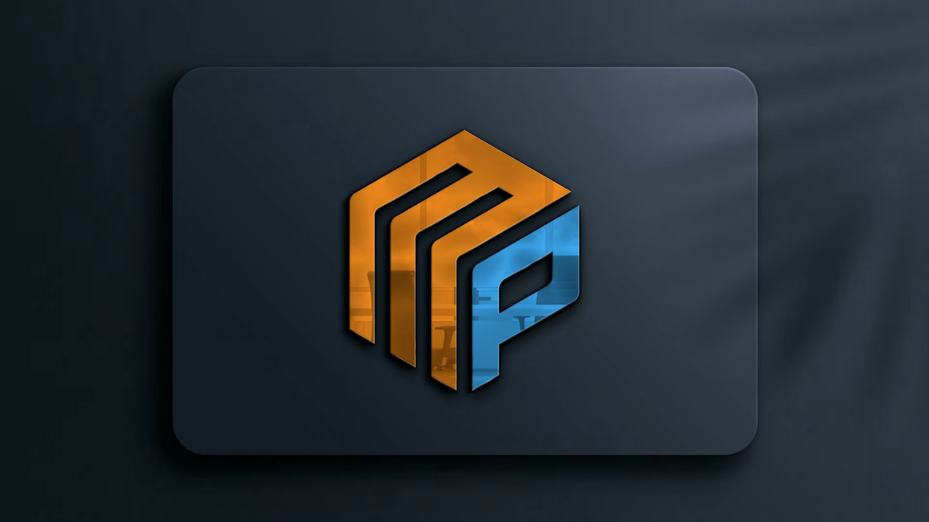